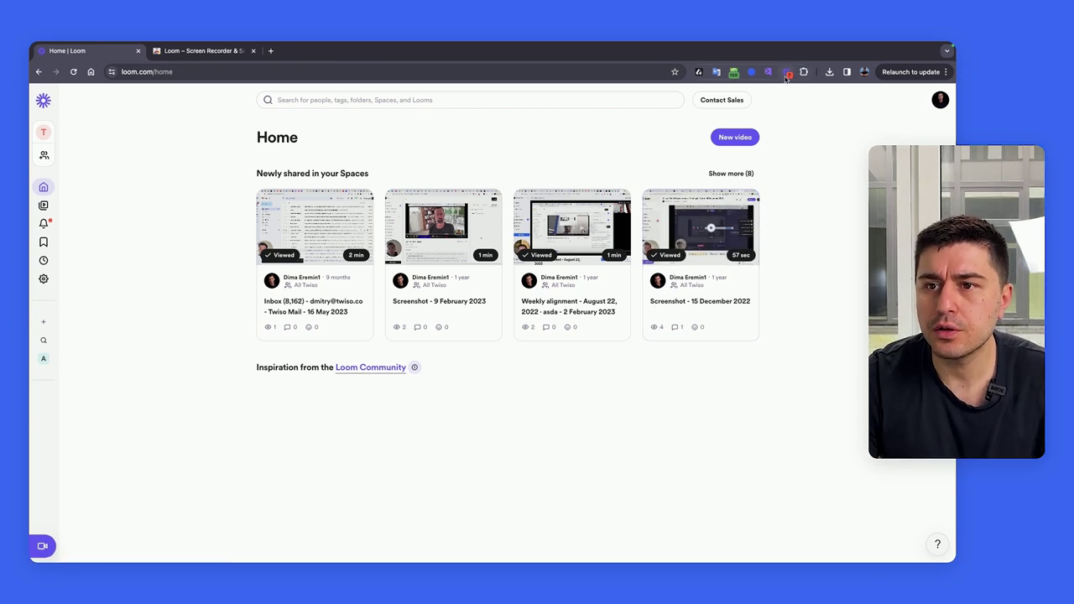
Step: Launch the Loom screen recorder from the home page and dismiss the Live Rewind announcement
{"action": "left_click", "coordinate": [199, 51]}
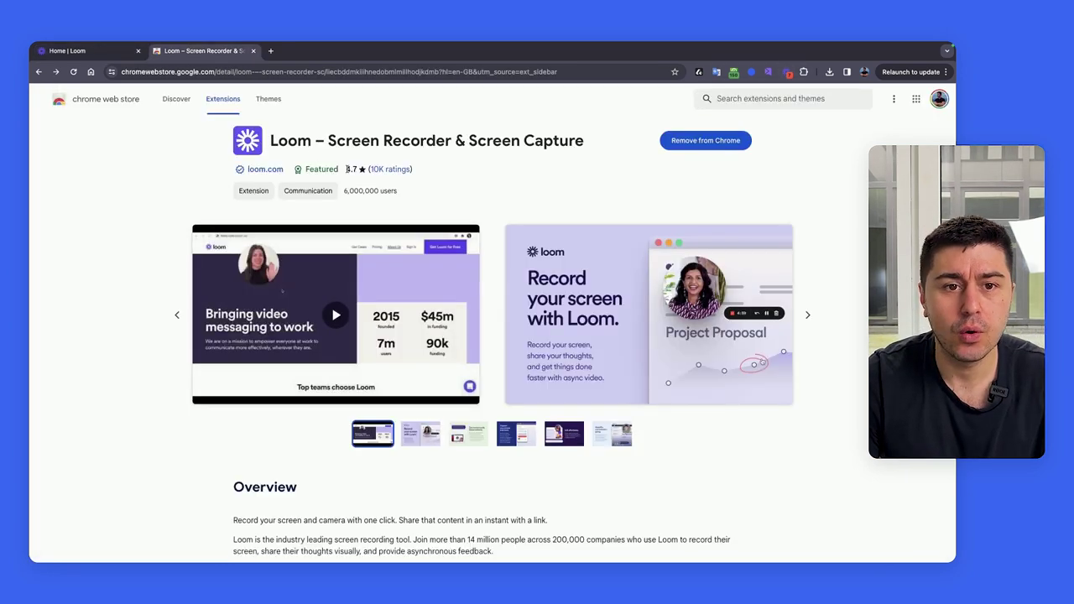
{"action": "left_click", "coordinate": [114, 57]}
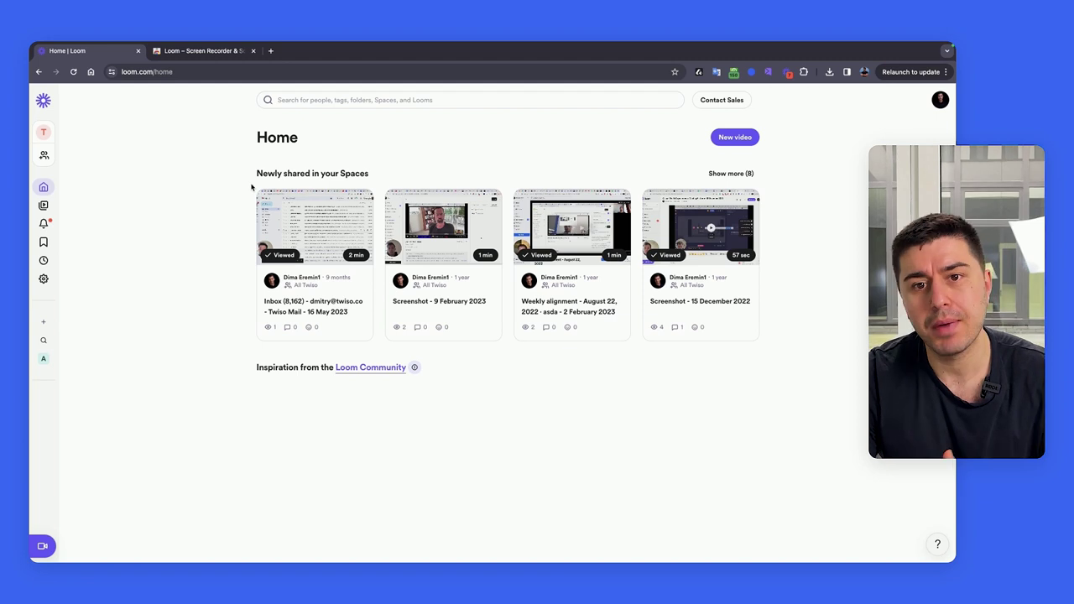
{"action": "left_click", "coordinate": [789, 74]}
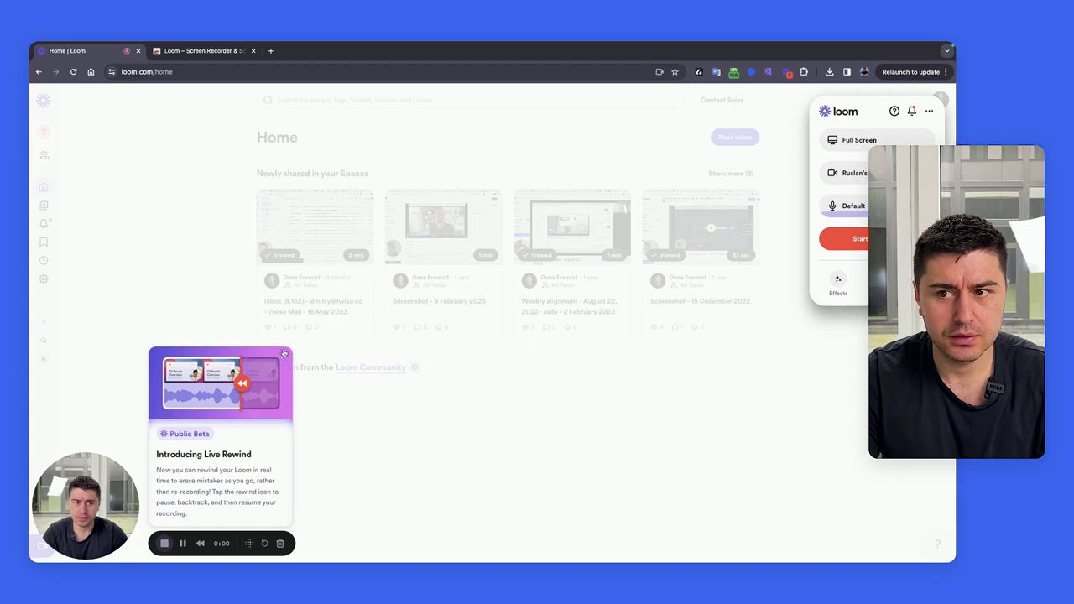
{"action": "left_click", "coordinate": [283, 353]}
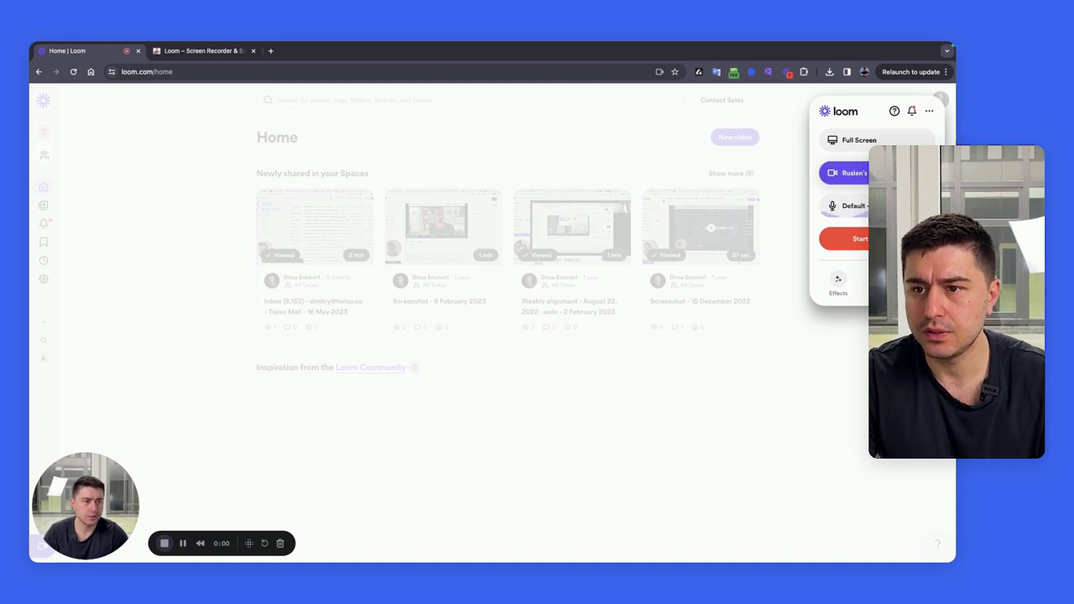
Step: Preview a camera background effect on the camera bubble, then return to the main options
{"action": "left_click", "coordinate": [839, 282]}
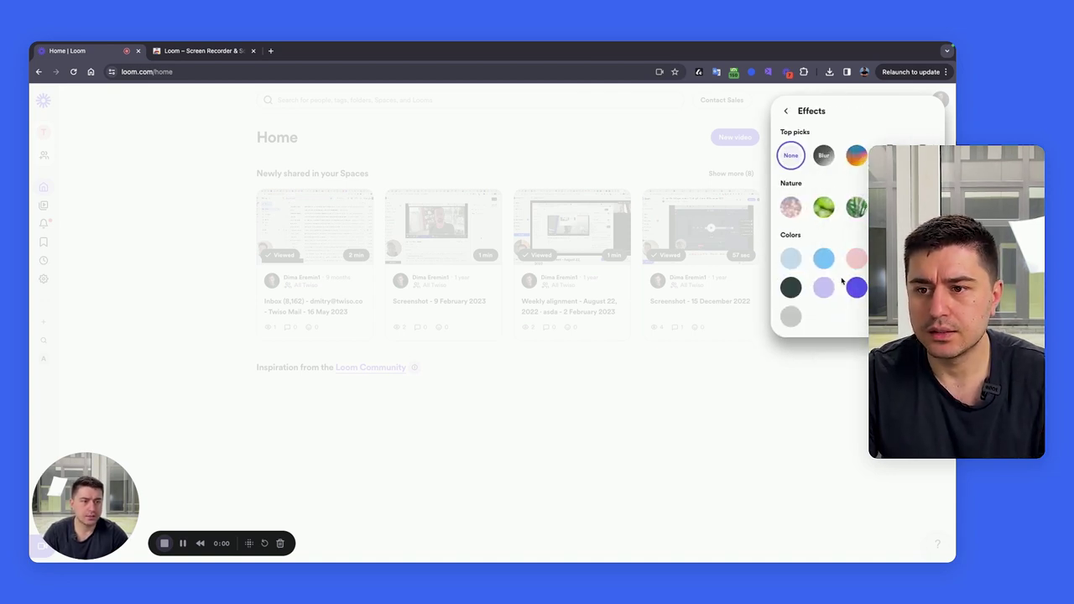
{"action": "key", "text": "Escape"}
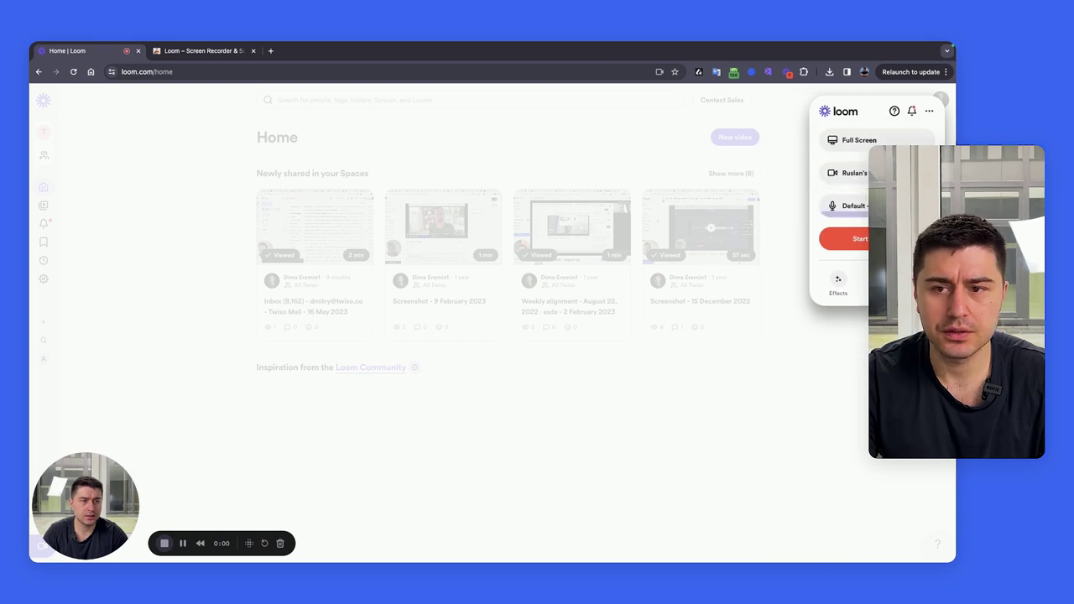
{"action": "left_click", "coordinate": [838, 282]}
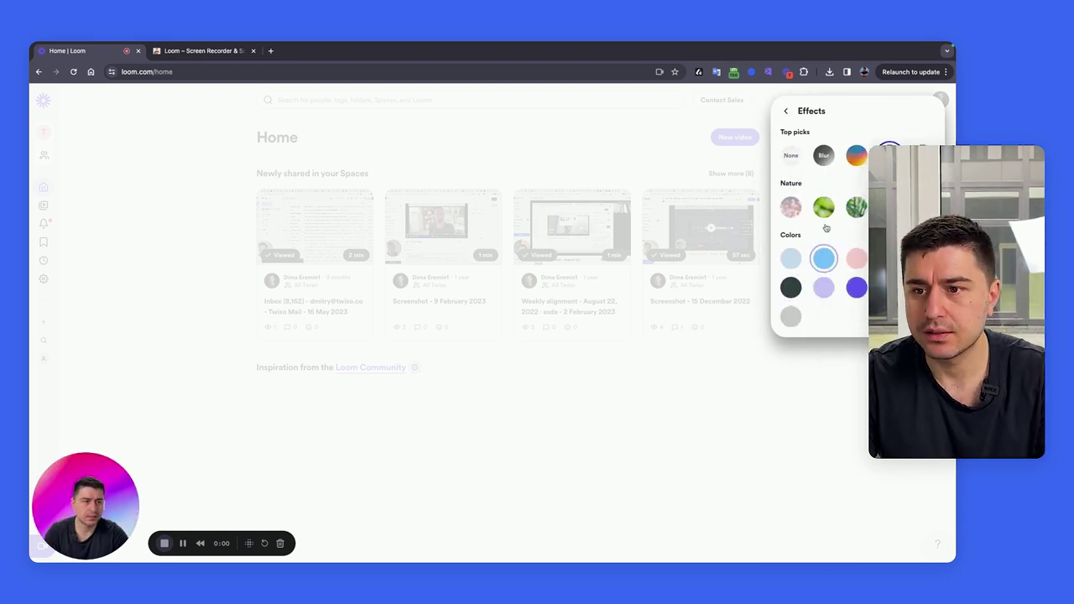
{"action": "left_click", "coordinate": [791, 110]}
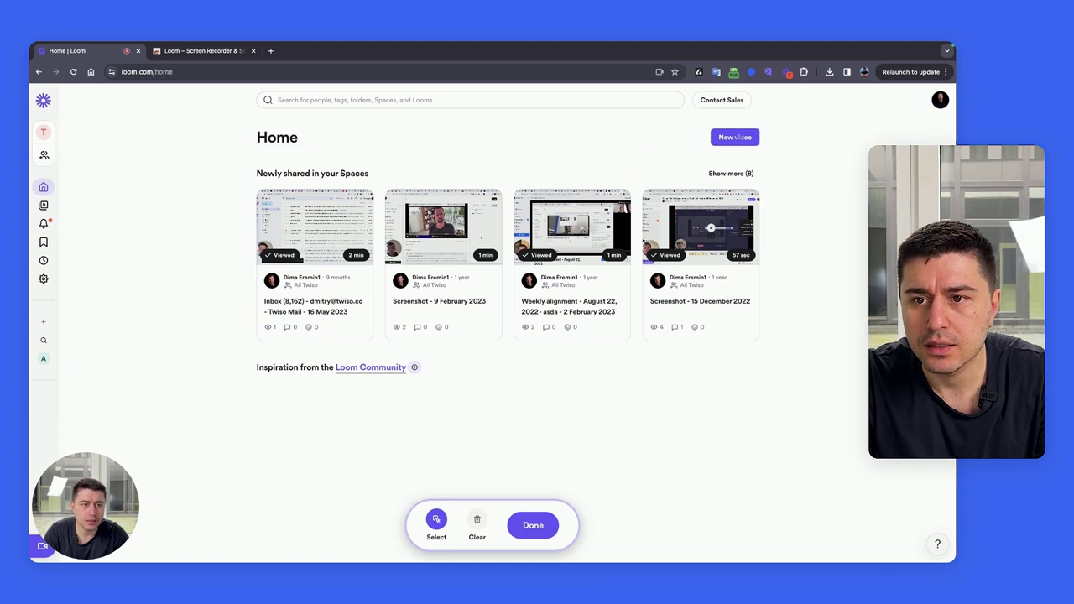
Step: Blur the New video button, Spaces heading and Loom Community link, then clear all blurs
{"action": "left_click", "coordinate": [736, 137]}
{"action": "left_click", "coordinate": [344, 178]}
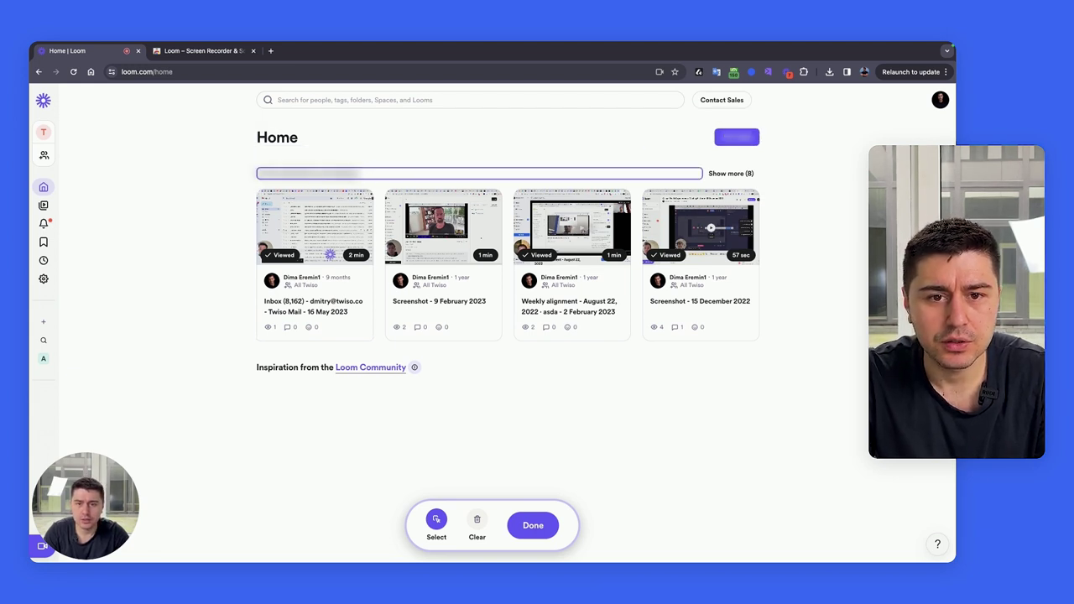
{"action": "left_click", "coordinate": [359, 367]}
{"action": "left_click", "coordinate": [476, 520]}
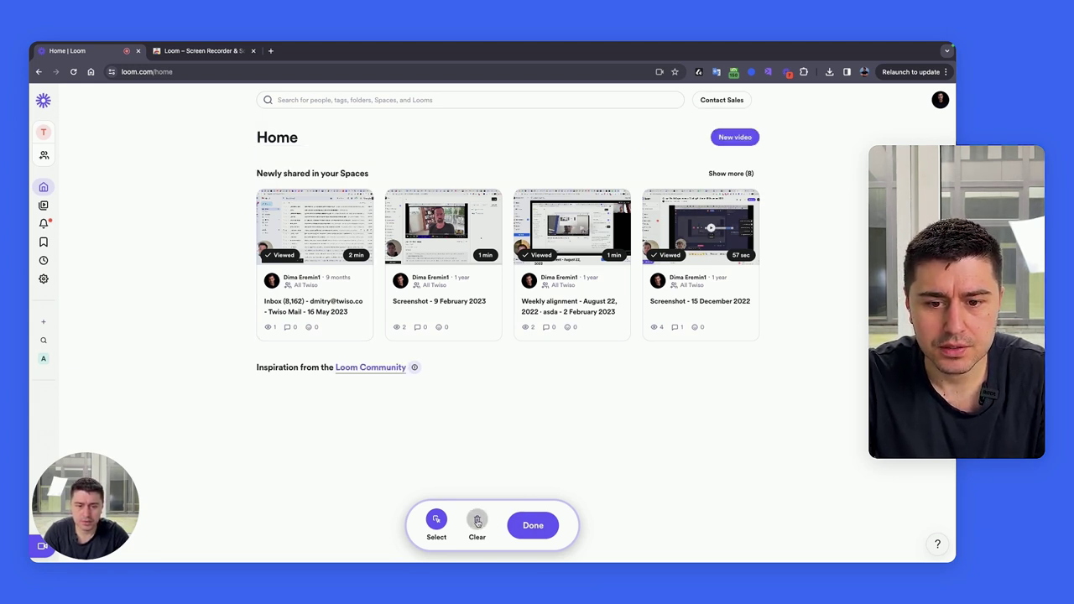
{"action": "left_click", "coordinate": [533, 525]}
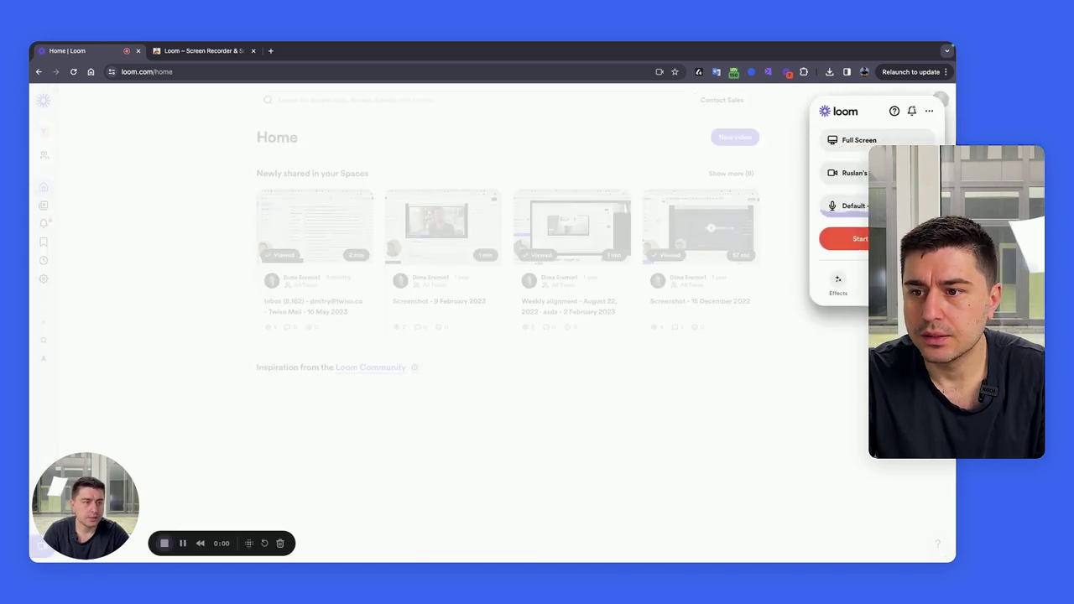
Step: Preview the Rainbow and another canvas background, then close the canvas tab and return to Home
{"action": "left_click", "coordinate": [852, 277]}
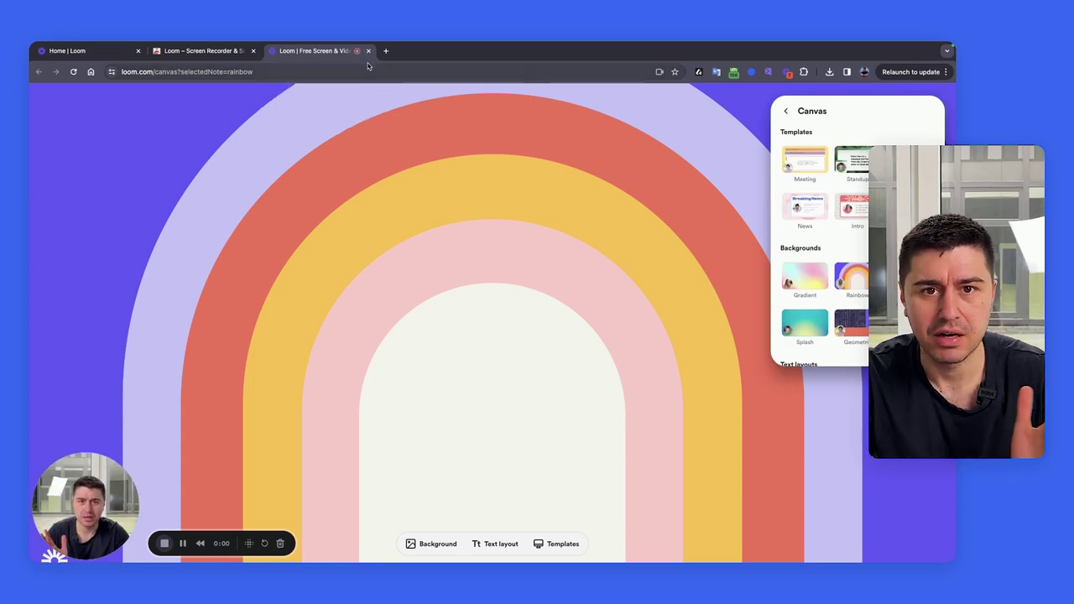
{"action": "left_click", "coordinate": [806, 274]}
{"action": "left_click", "coordinate": [368, 52]}
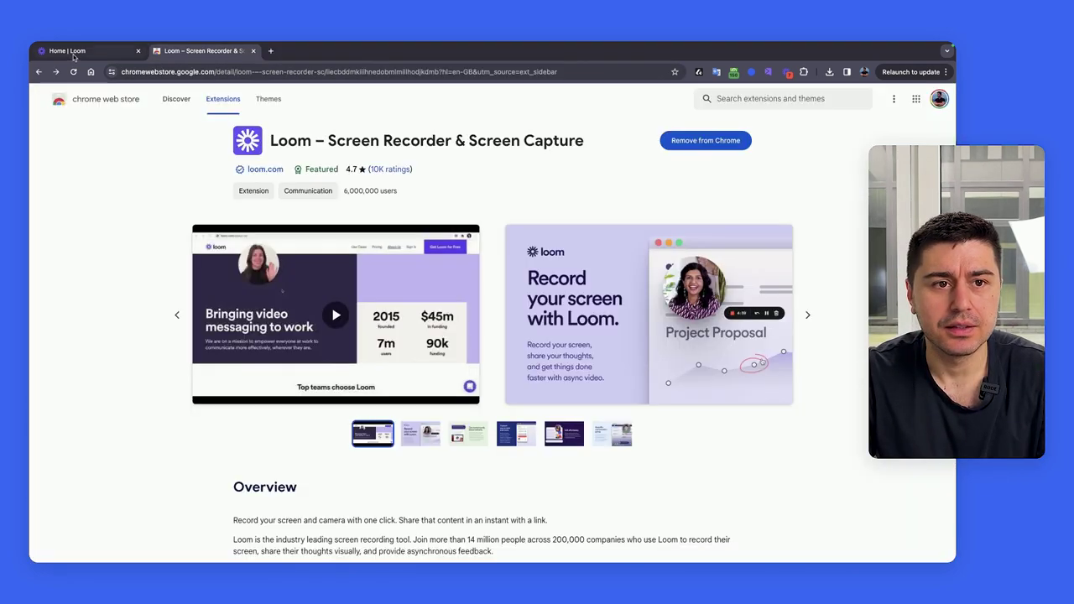
{"action": "left_click", "coordinate": [71, 50]}
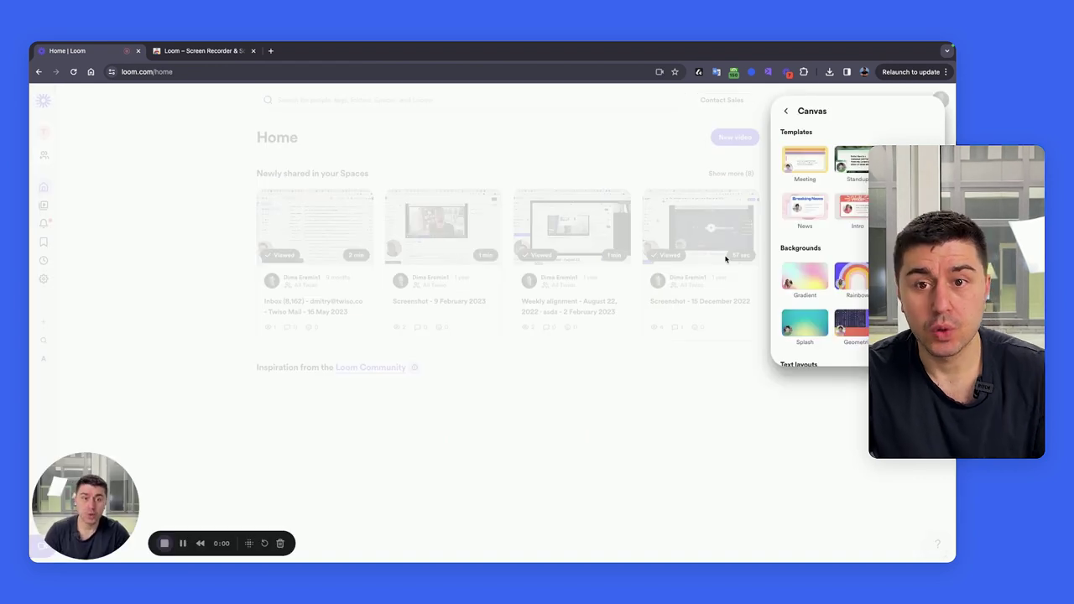
Step: Start a Loom desktop recording using the iPhone camera with the microphone unmuted
{"action": "left_click", "coordinate": [620, 370]}
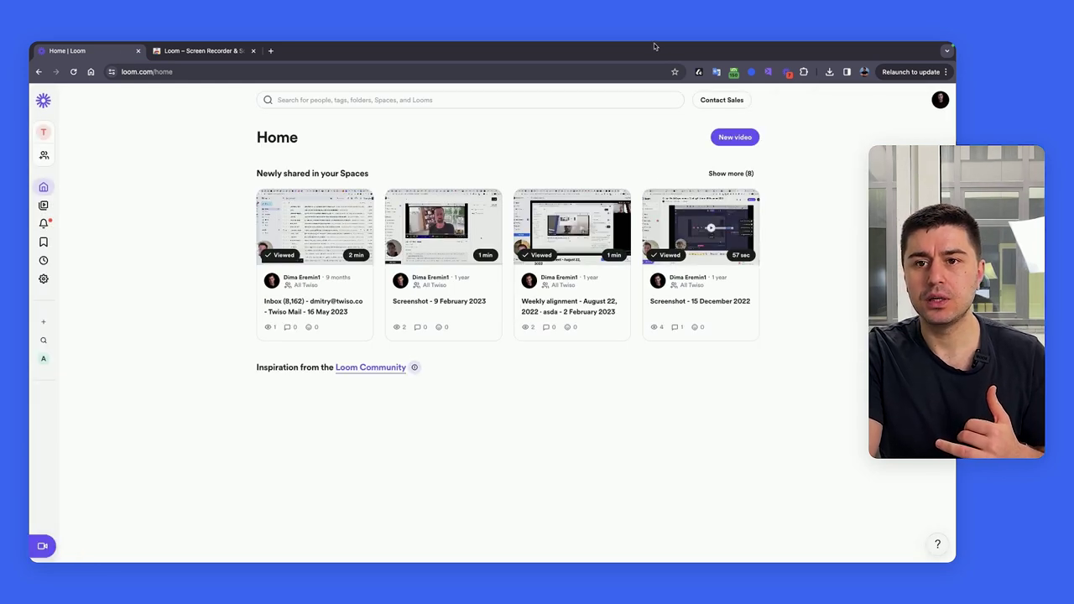
{"action": "left_click", "coordinate": [682, 46]}
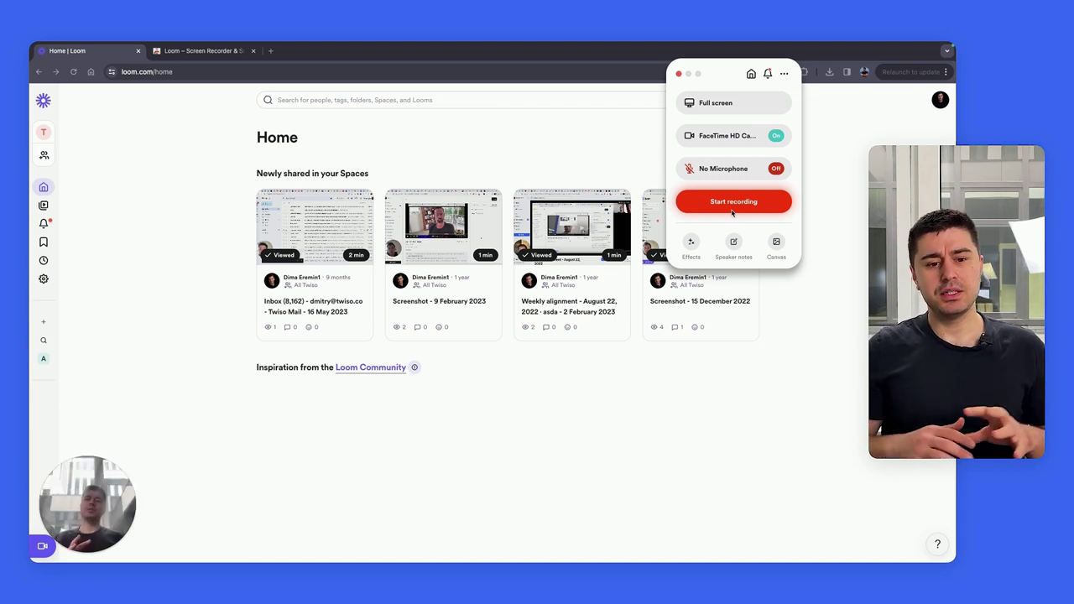
{"action": "left_click", "coordinate": [727, 135]}
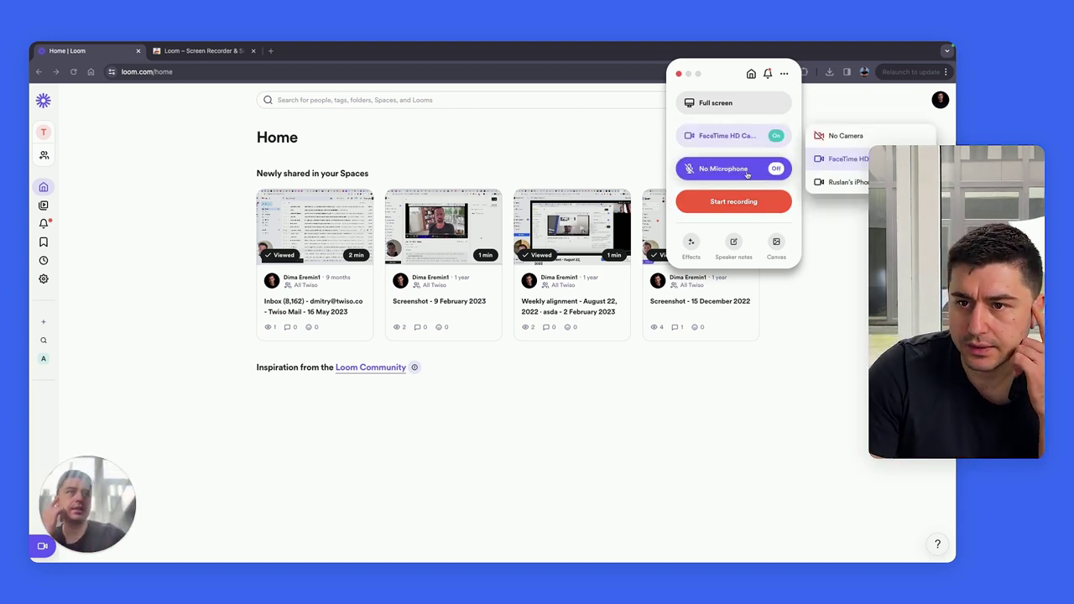
{"action": "left_click", "coordinate": [848, 151]}
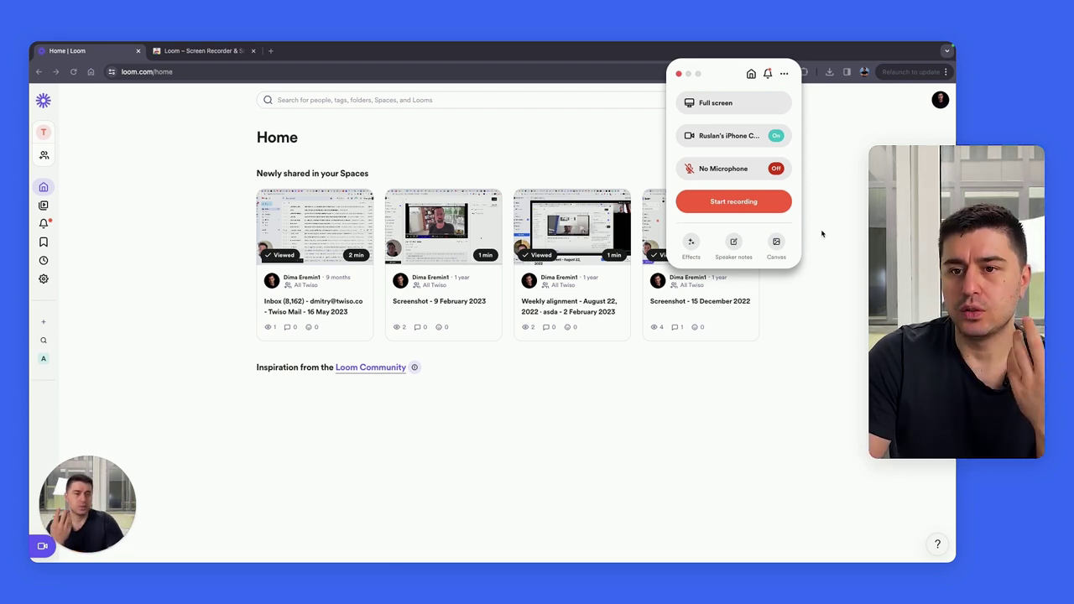
{"action": "left_click", "coordinate": [725, 204]}
{"action": "left_click", "coordinate": [760, 254]}
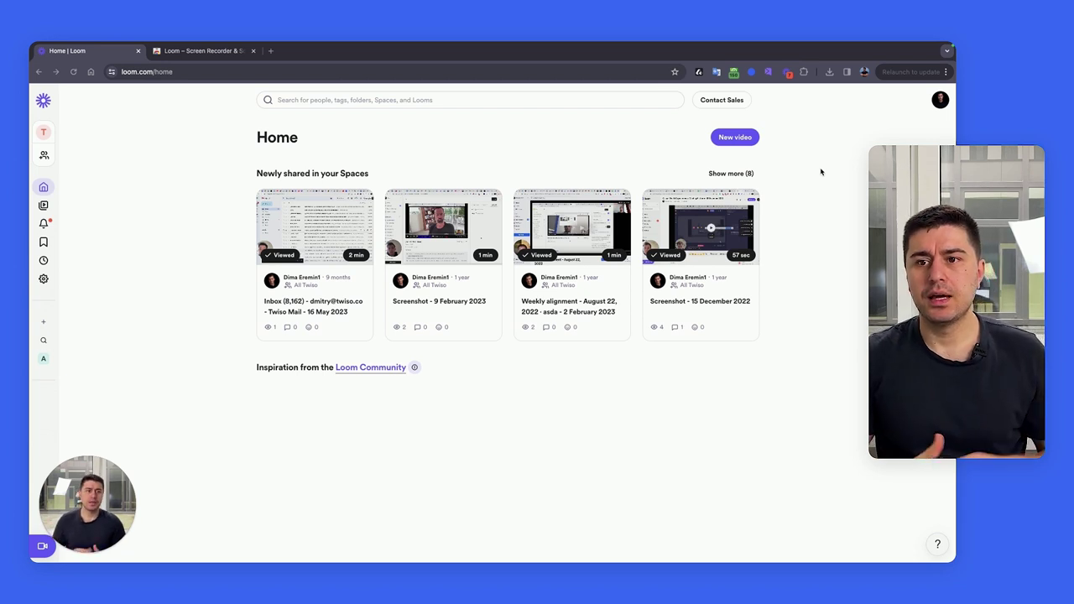
Step: Stop the recording, check its transcript on the share page, and return to the Edit options
{"action": "mouse_move", "coordinate": [747, 44]}
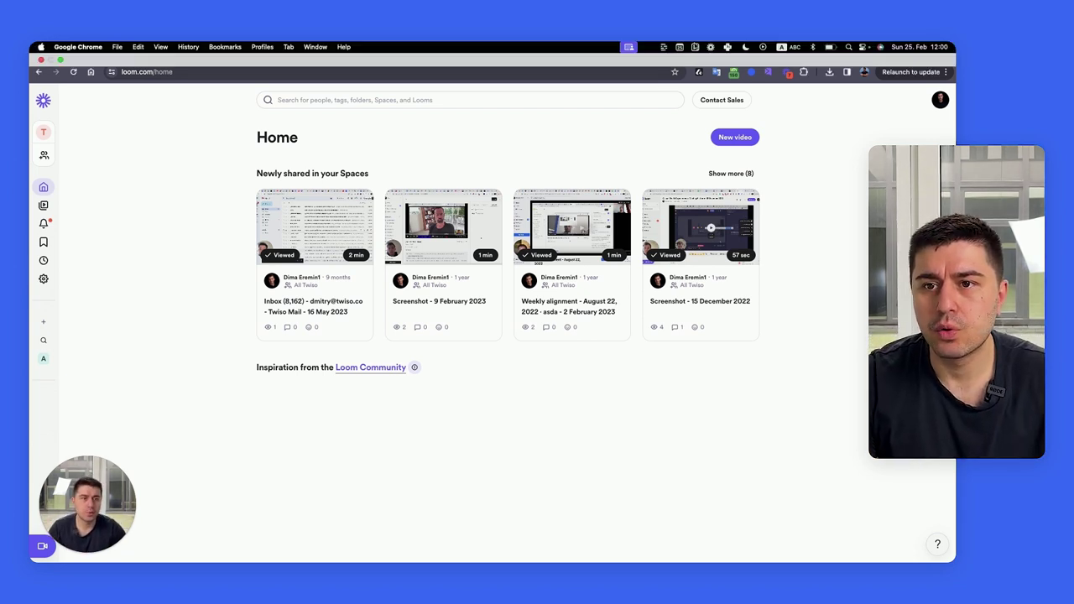
{"action": "key", "text": "super+shift+l"}
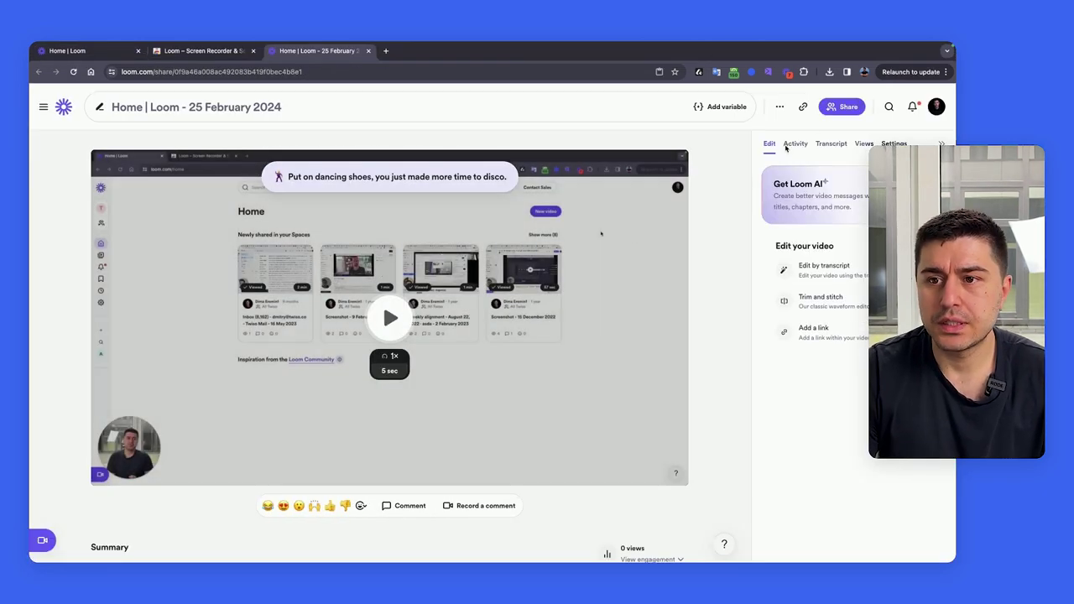
{"action": "left_click", "coordinate": [831, 143]}
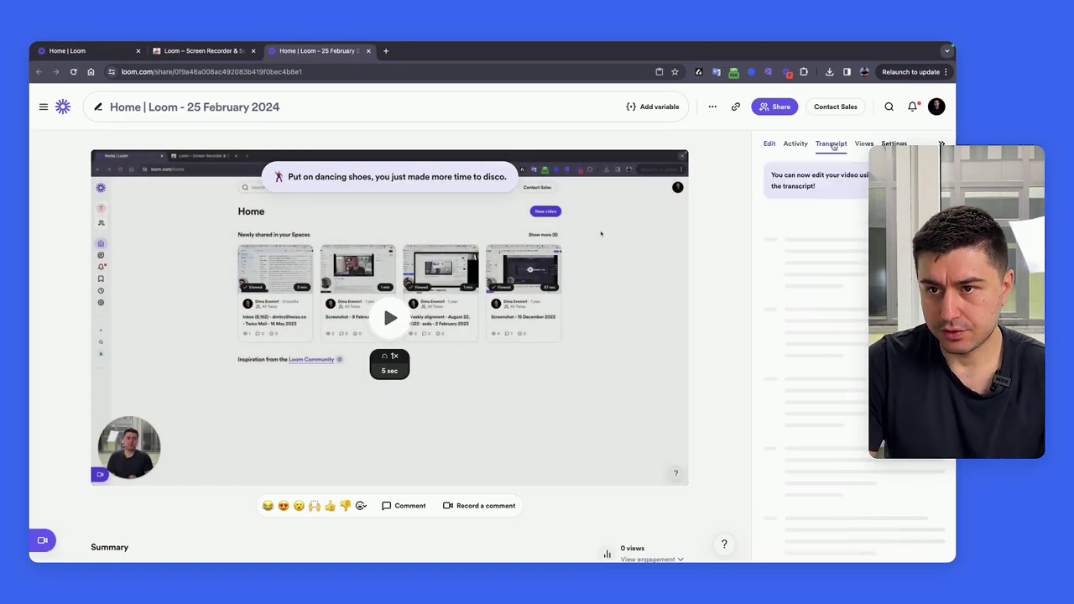
{"action": "left_click", "coordinate": [772, 144]}
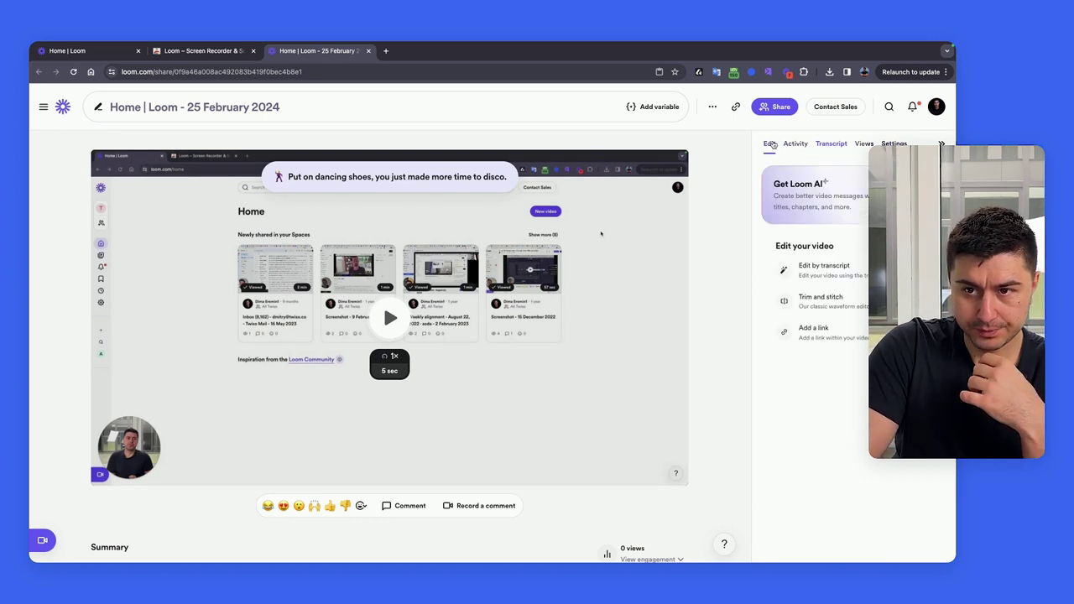
{"action": "mouse_move", "coordinate": [848, 264]}
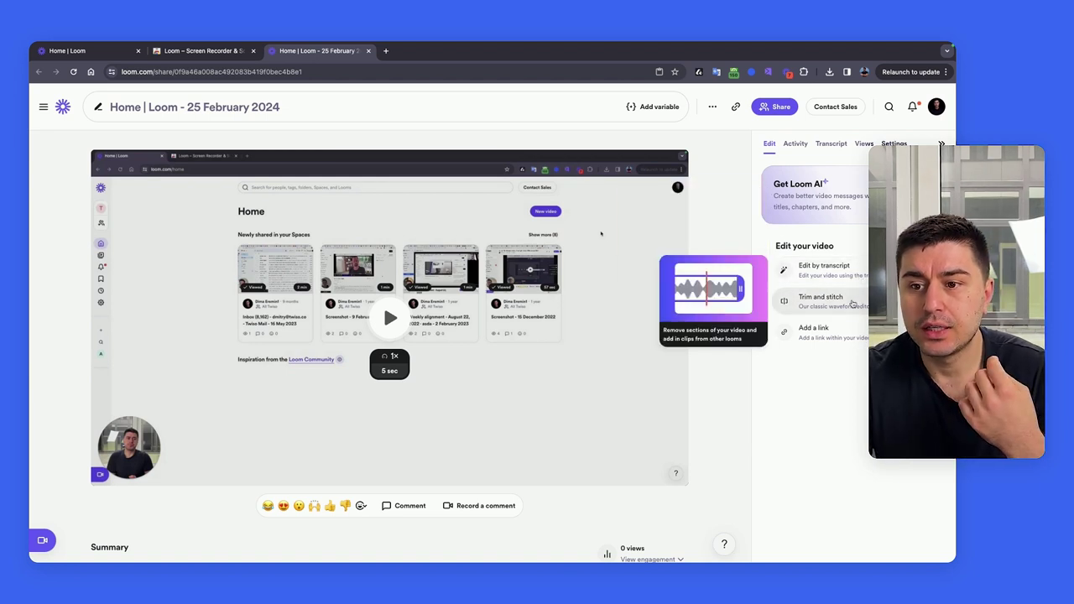
Step: Trim the recording's start and end down to 0:05 and save the edit
{"action": "left_click", "coordinate": [852, 302]}
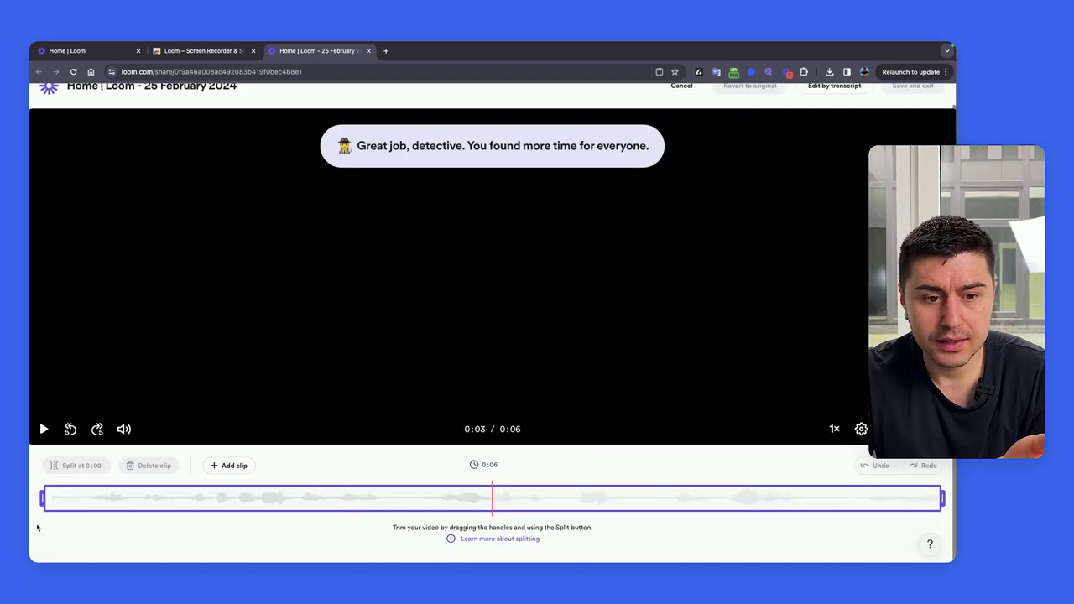
{"action": "mouse_move", "coordinate": [40, 490]}
{"action": "left_mouse_down"}
{"action": "mouse_move", "coordinate": [139, 499]}
{"action": "mouse_move", "coordinate": [44, 499]}
{"action": "left_mouse_up"}
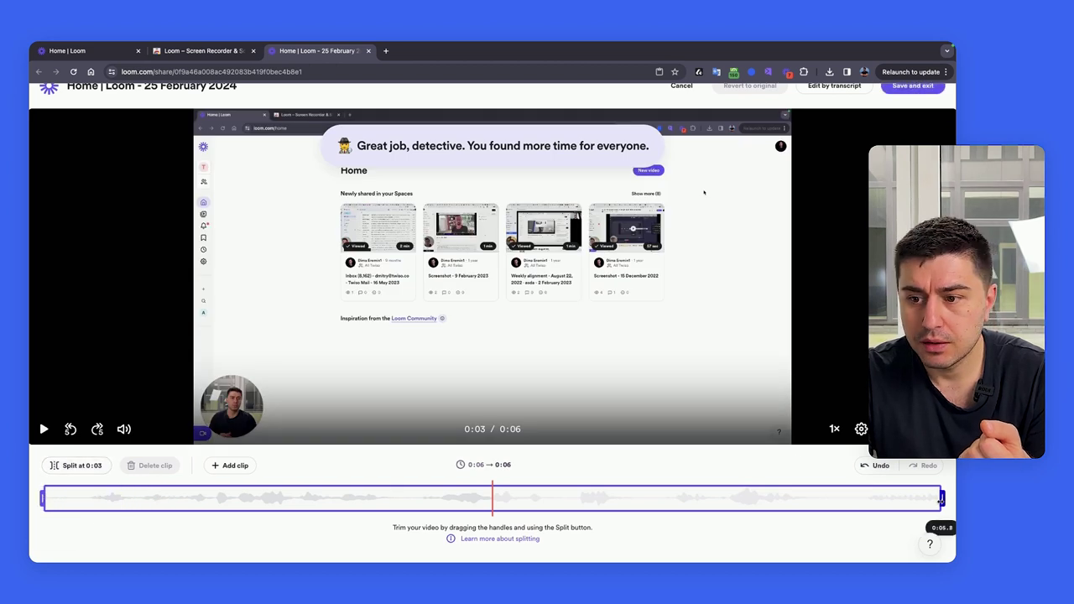
{"action": "mouse_move", "coordinate": [941, 499]}
{"action": "left_mouse_down"}
{"action": "mouse_move", "coordinate": [846, 499]}
{"action": "mouse_move", "coordinate": [942, 498]}
{"action": "left_mouse_up"}
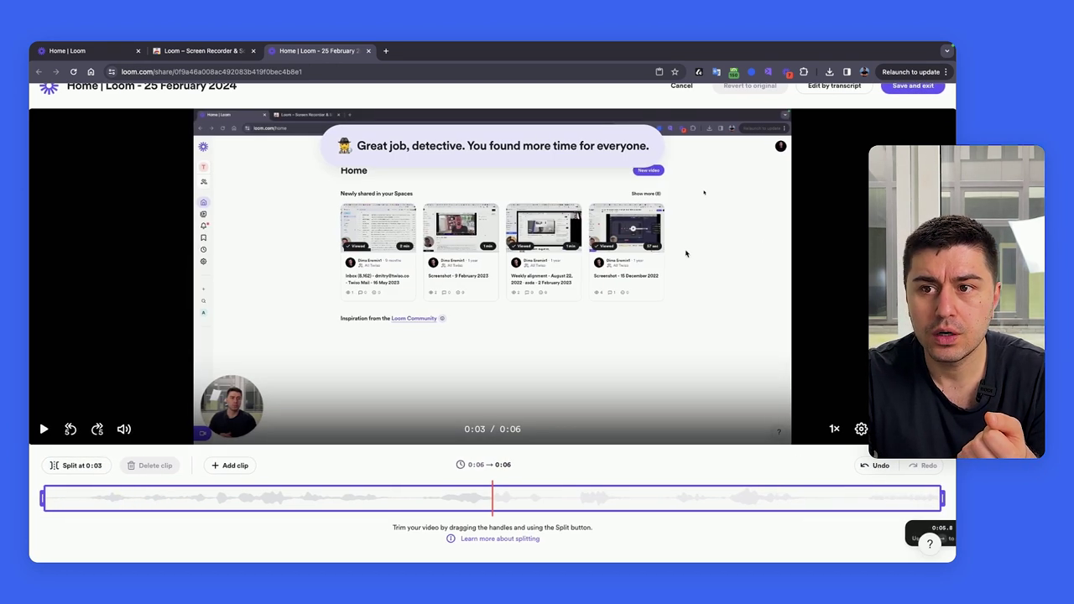
{"action": "scroll", "coordinate": [530, 143], "scroll_direction": "up", "scroll_amount": 1}
{"action": "left_click", "coordinate": [912, 108]}
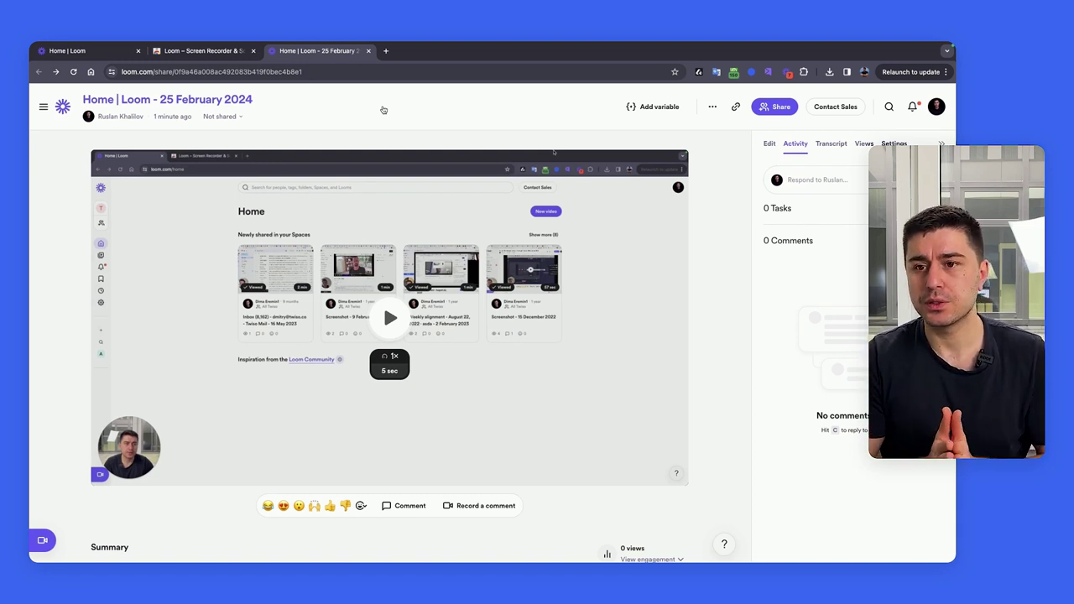
Step: Copy the video's share link after viewing the Social options, then close the sharing dialog
{"action": "left_click", "coordinate": [774, 107]}
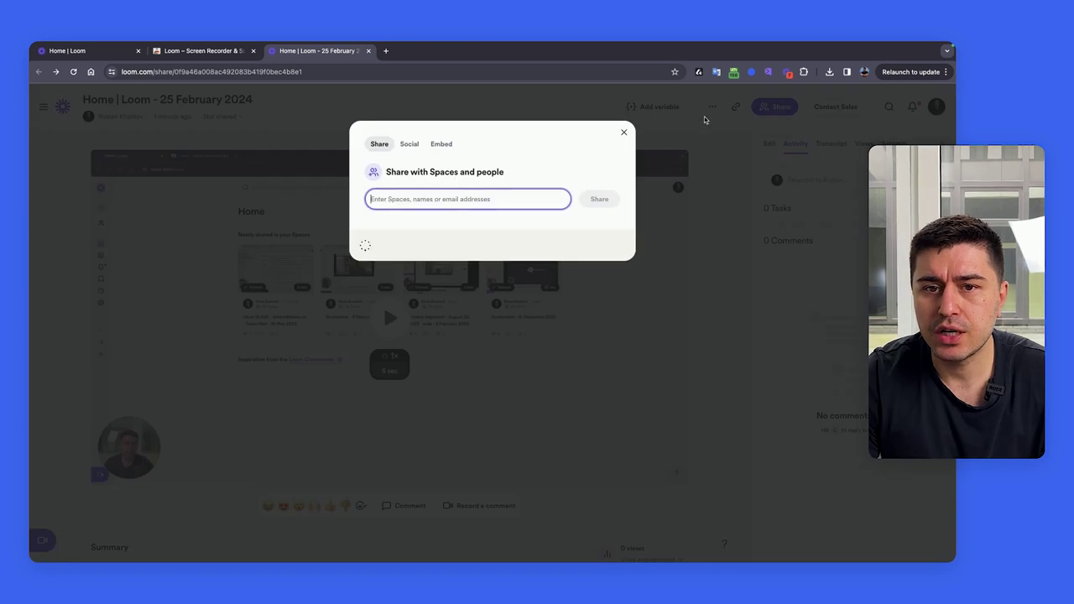
{"action": "left_click", "coordinate": [401, 145]}
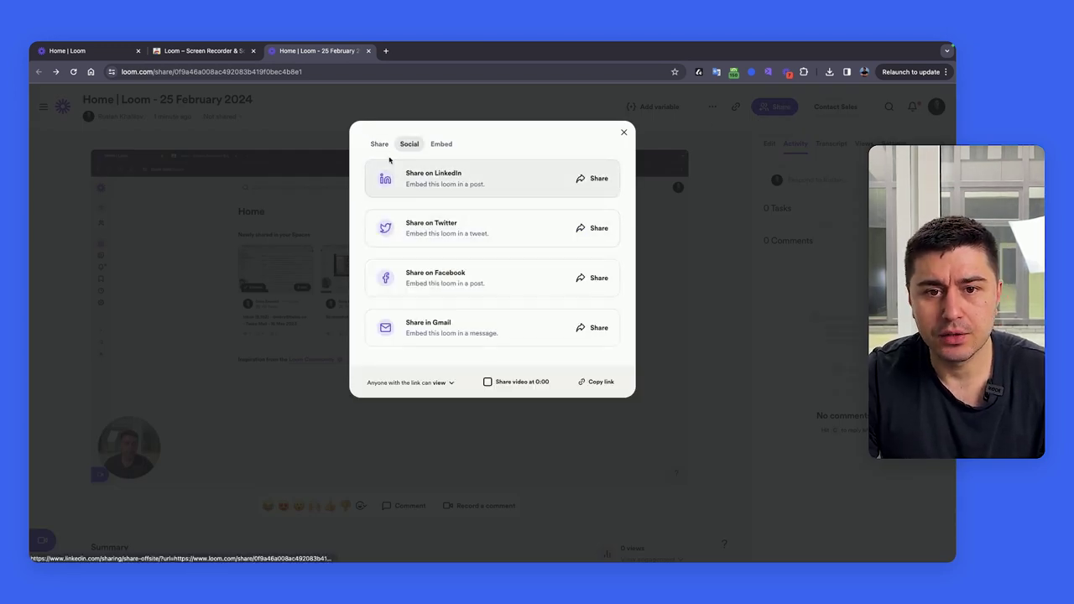
{"action": "left_click", "coordinate": [380, 146]}
{"action": "left_click", "coordinate": [495, 203]}
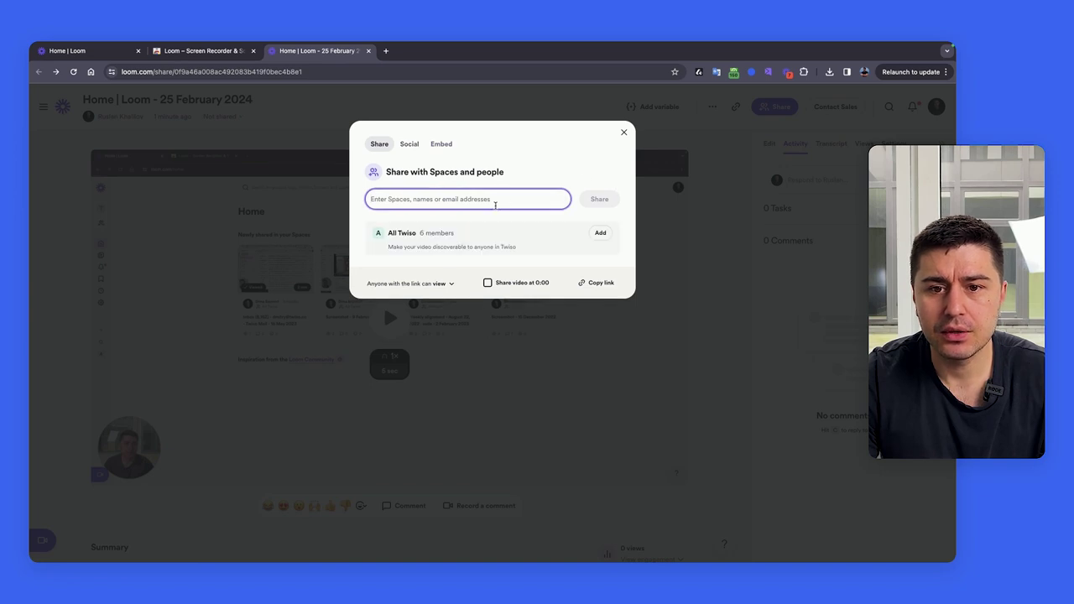
{"action": "left_click", "coordinate": [594, 286]}
{"action": "left_click", "coordinate": [624, 132]}
Step: Go to Home and then My Library from the Loom sidebar
{"action": "mouse_move", "coordinate": [74, 173]}
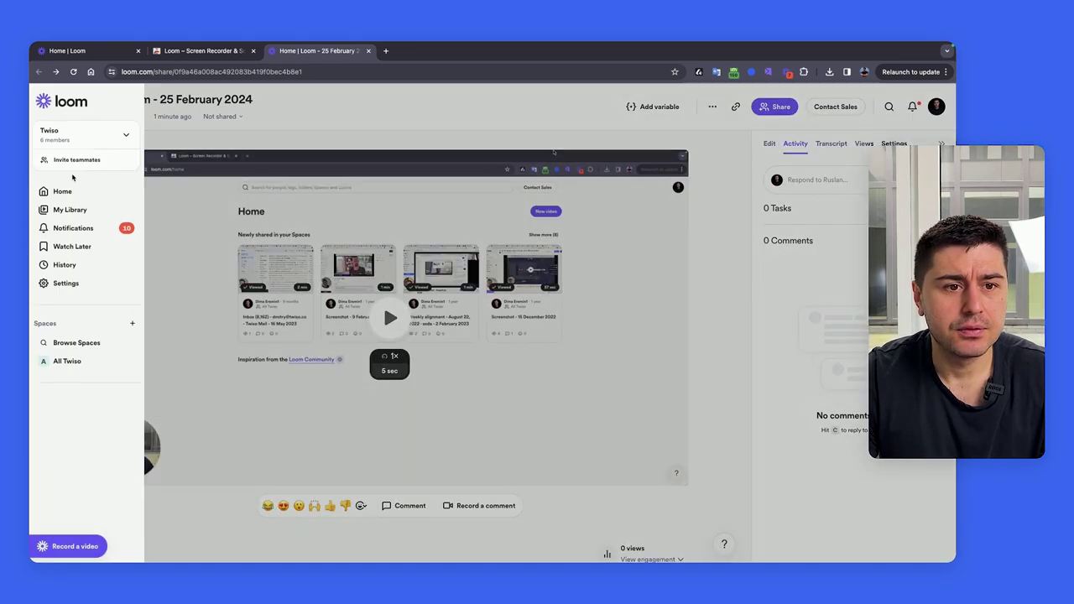
{"action": "left_click", "coordinate": [67, 191]}
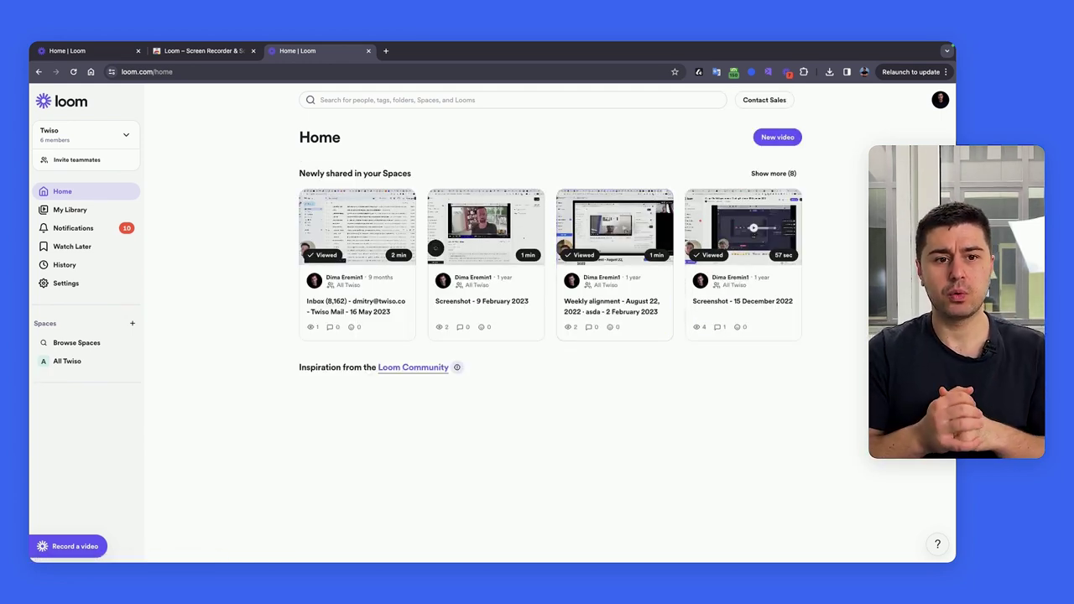
{"action": "left_click", "coordinate": [84, 210]}
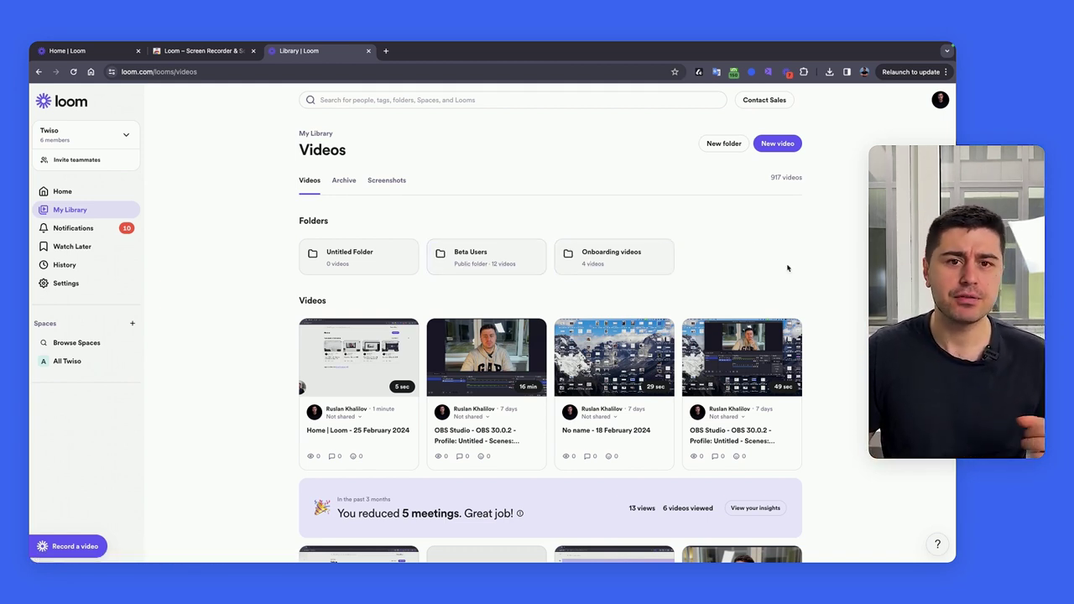
{"action": "left_click", "coordinate": [546, 100]}
{"action": "type", "text": "ch"}
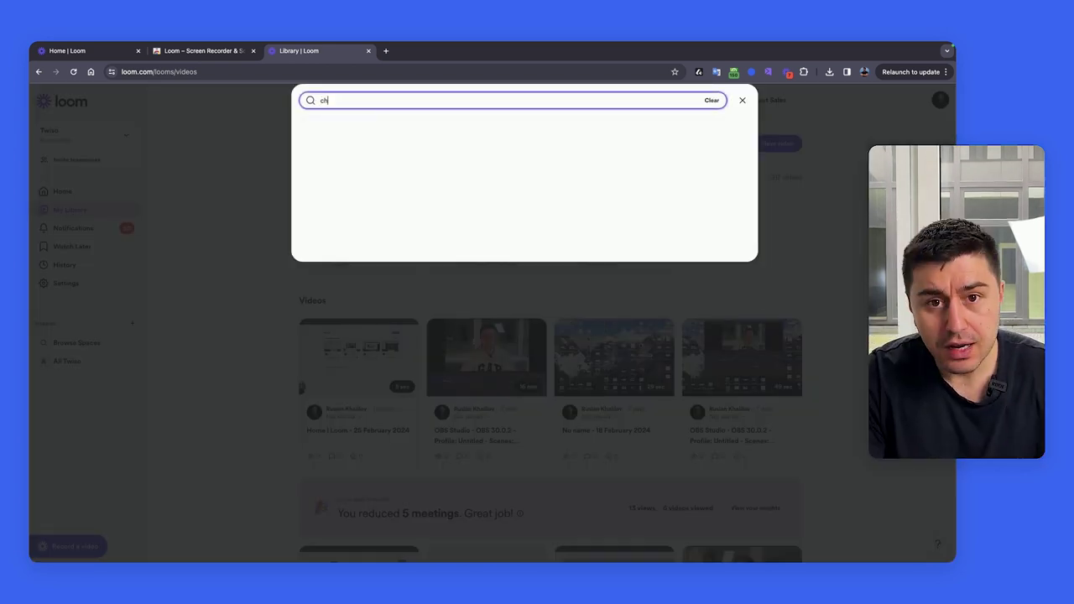
{"action": "type", "text": "rome"}
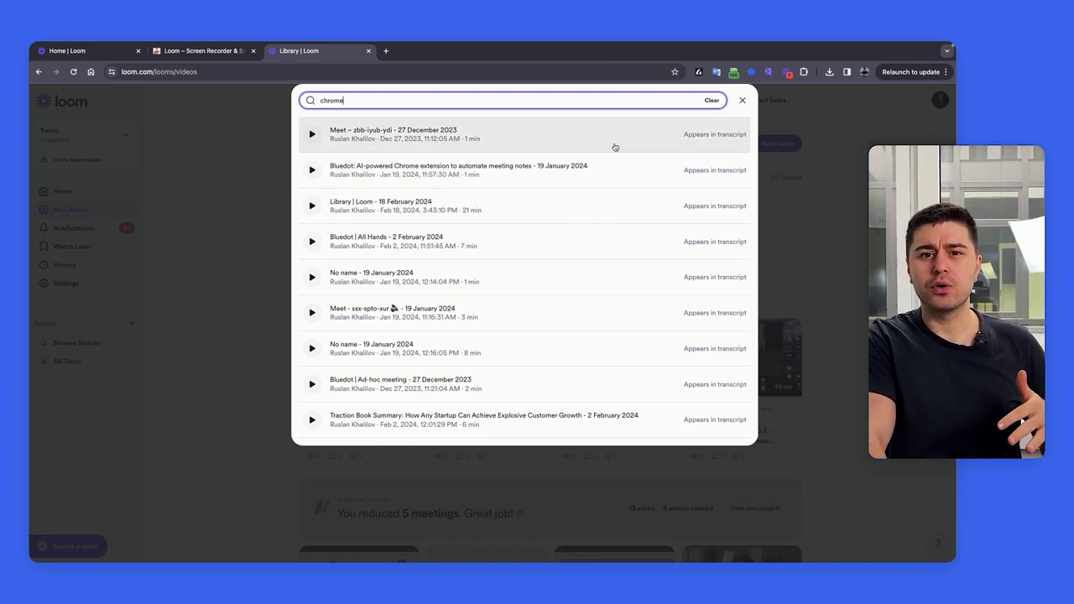
Step: Browse the Loom extension's Chrome Web Store reviews, loading more, then switch tabs
{"action": "left_click", "coordinate": [847, 209]}
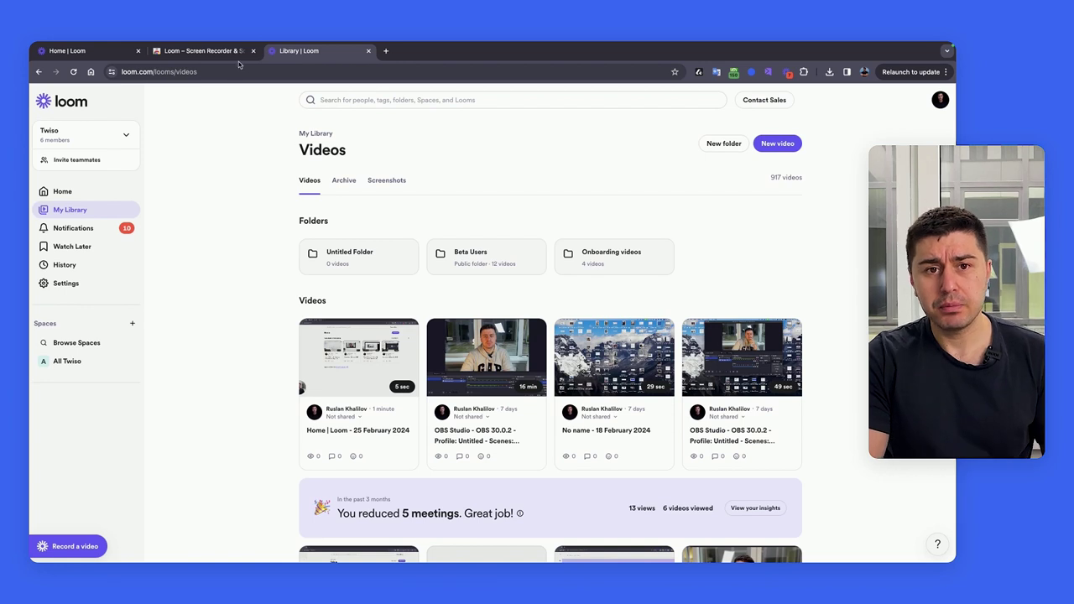
{"action": "left_click", "coordinate": [206, 51]}
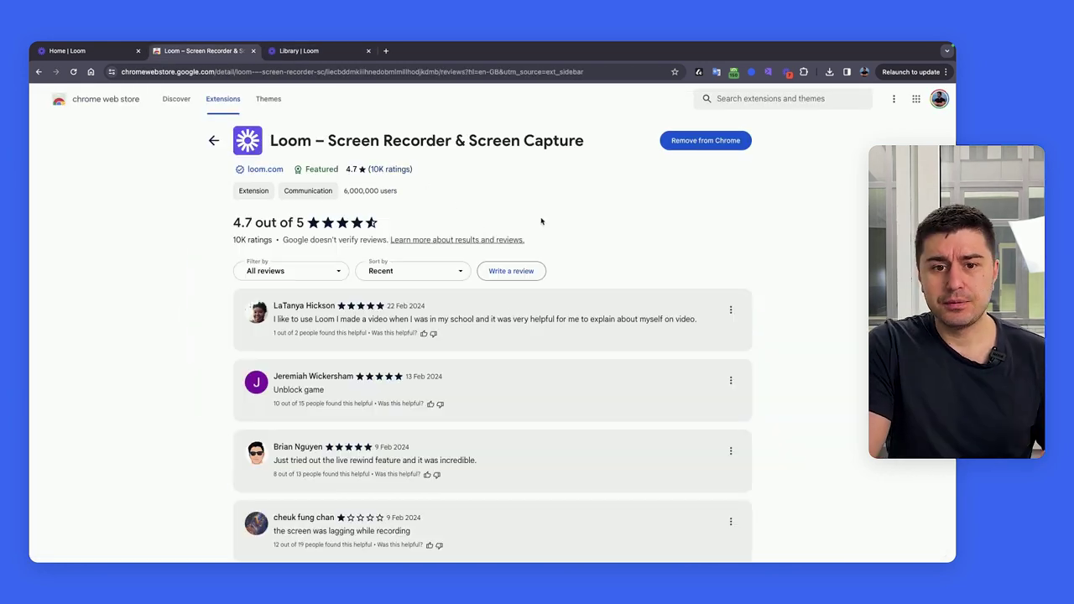
{"action": "scroll", "coordinate": [382, 262], "scroll_direction": "down", "scroll_amount": 8}
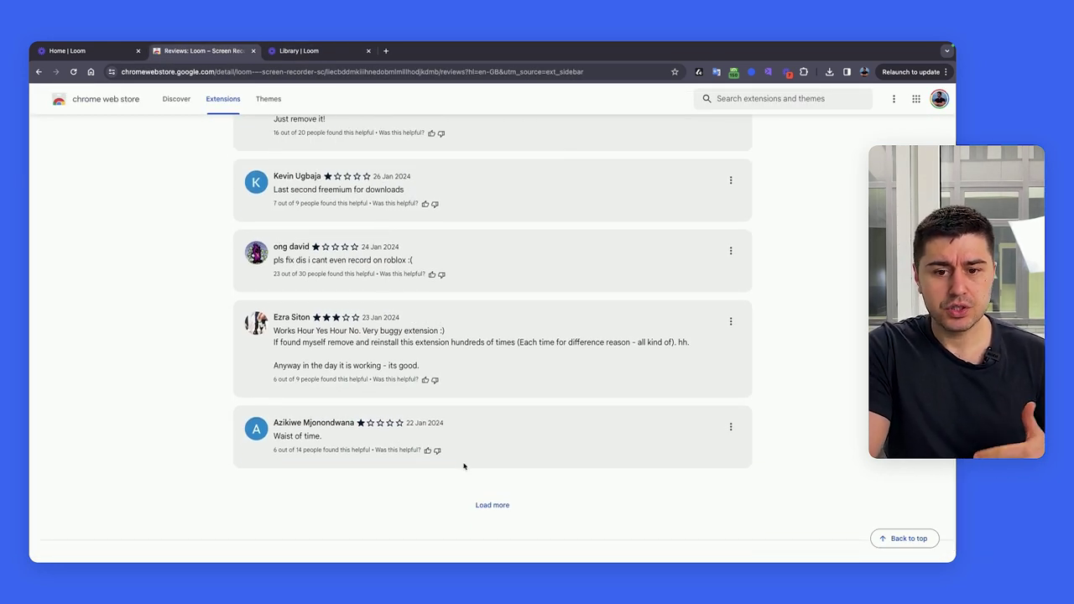
{"action": "left_click", "coordinate": [488, 505]}
{"action": "scroll", "coordinate": [460, 412], "scroll_direction": "down", "scroll_amount": 3}
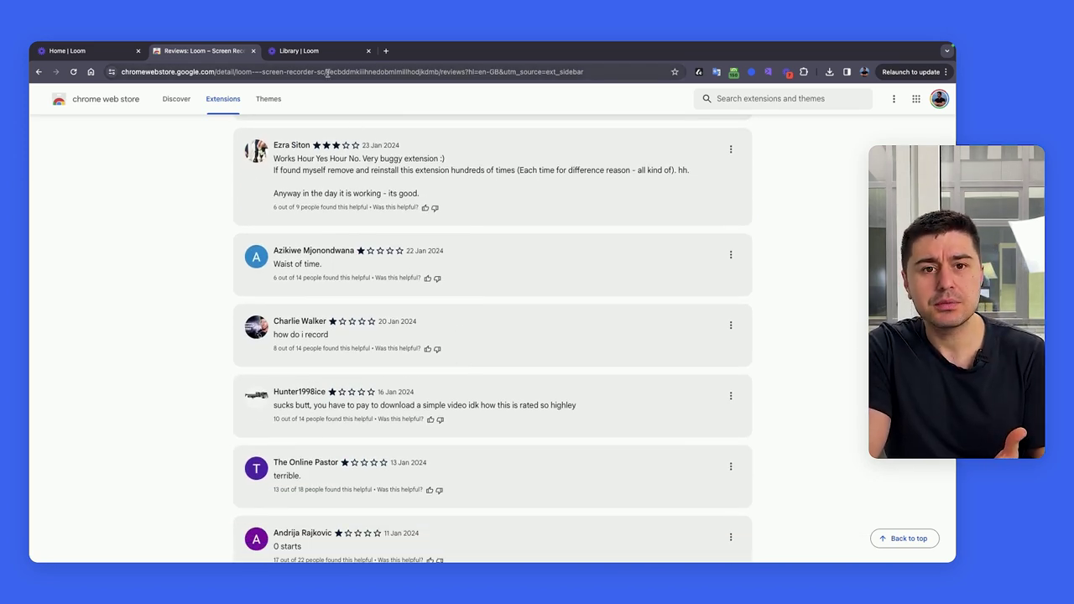
{"action": "left_click", "coordinate": [307, 51]}
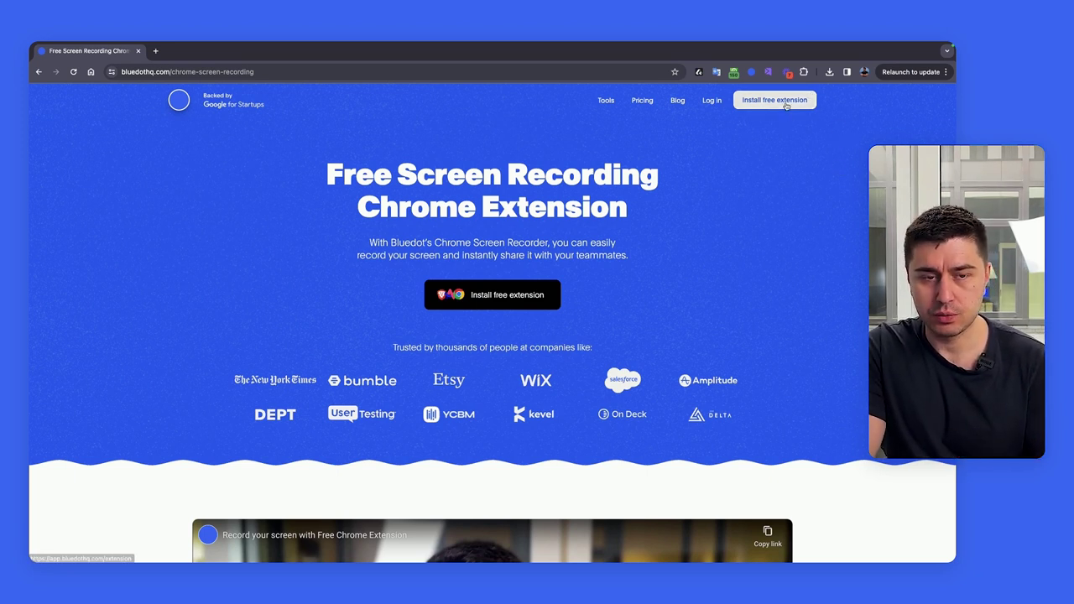
Step: Record the screen with Bluedot, repositioning the webcam bubble and skipping the countdown, then stop
{"action": "left_click", "coordinate": [754, 72]}
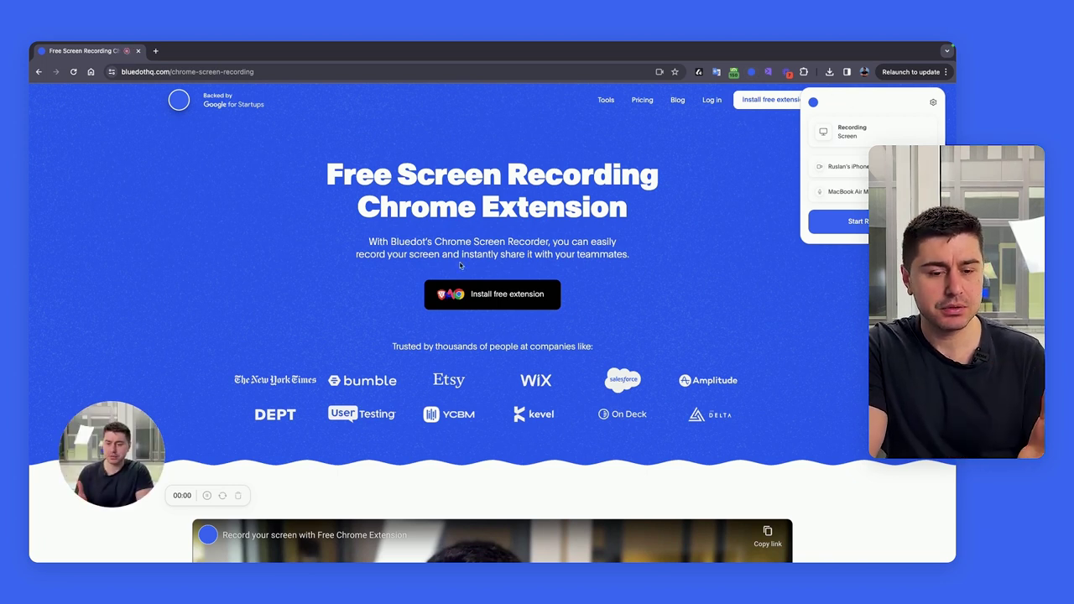
{"action": "left_click_drag", "start_coordinate": [102, 491], "coordinate": [99, 435]}
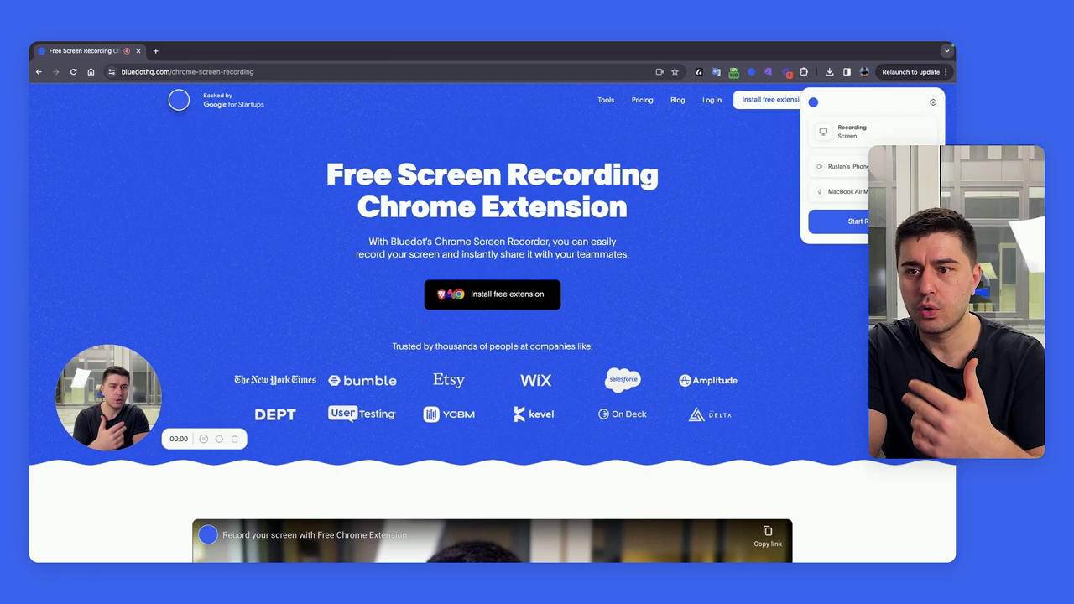
{"action": "left_click", "coordinate": [860, 220]}
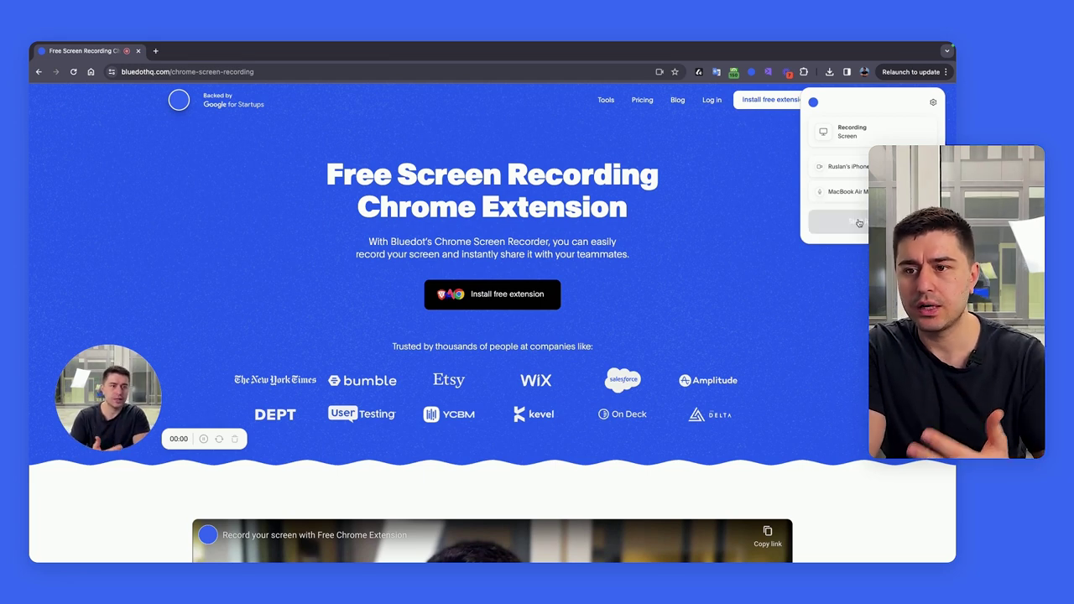
{"action": "left_click", "coordinate": [420, 184]}
{"action": "left_click", "coordinate": [610, 343]}
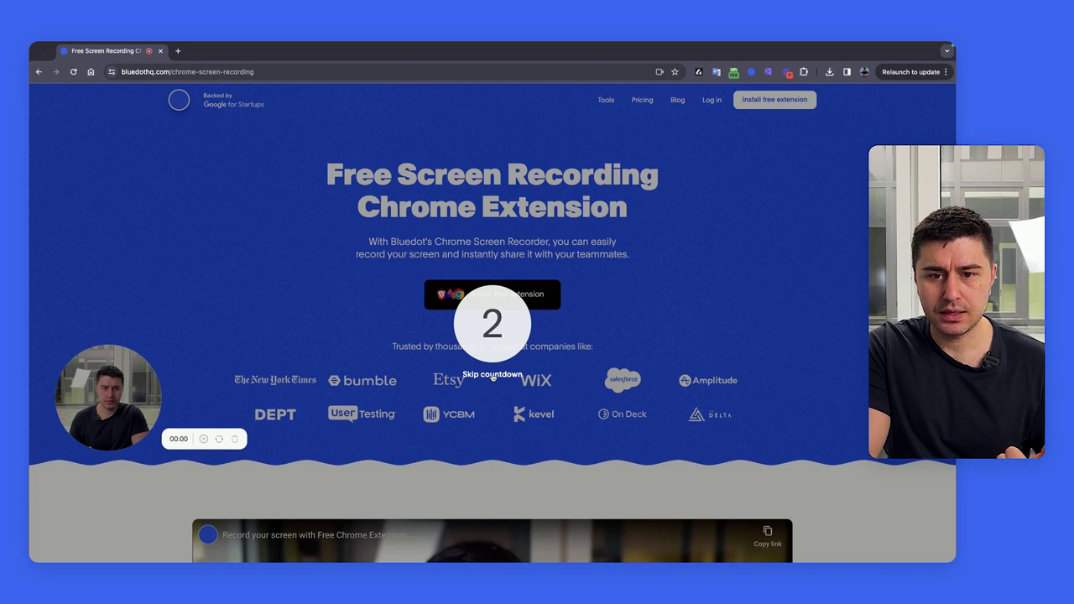
{"action": "left_click", "coordinate": [495, 375]}
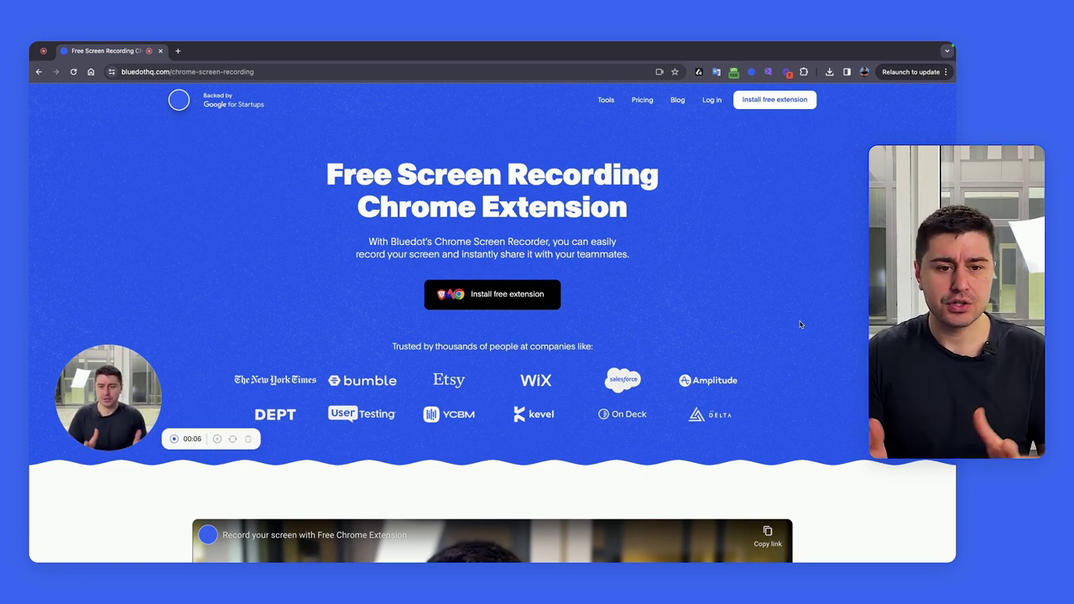
{"action": "left_click_drag", "start_coordinate": [99, 406], "coordinate": [126, 416]}
{"action": "left_click", "coordinate": [201, 453]}
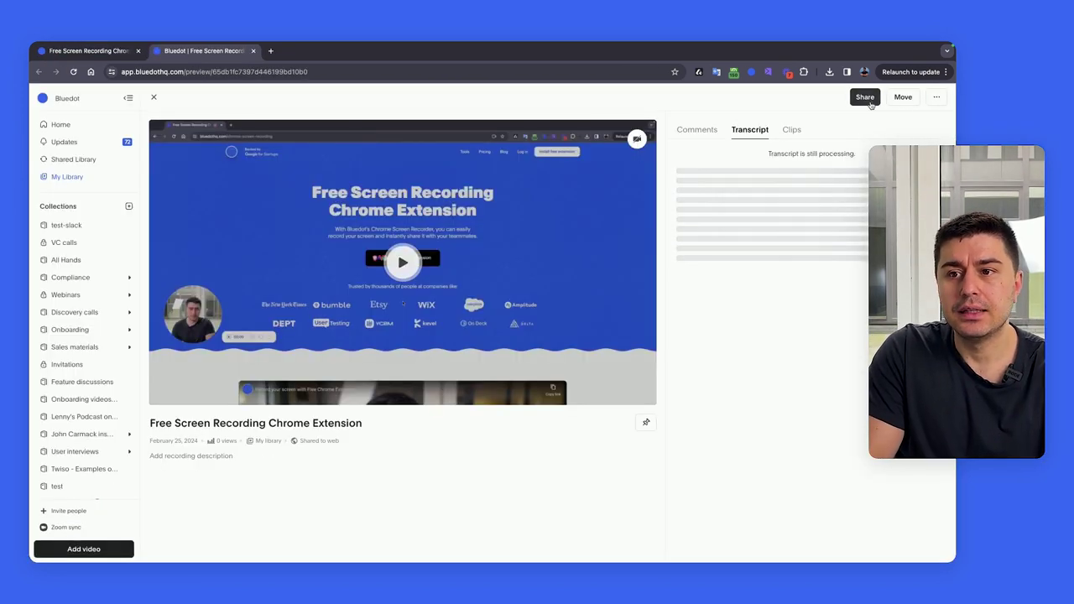
Step: Turn off Share to web for the Bluedot recording
{"action": "left_click", "coordinate": [864, 96]}
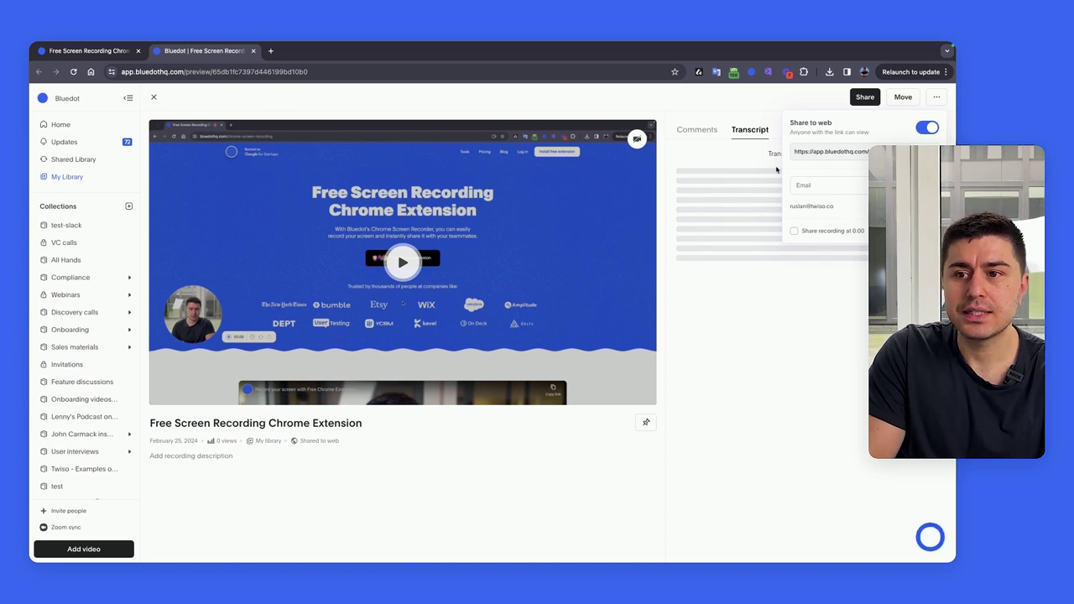
{"action": "left_click", "coordinate": [929, 130]}
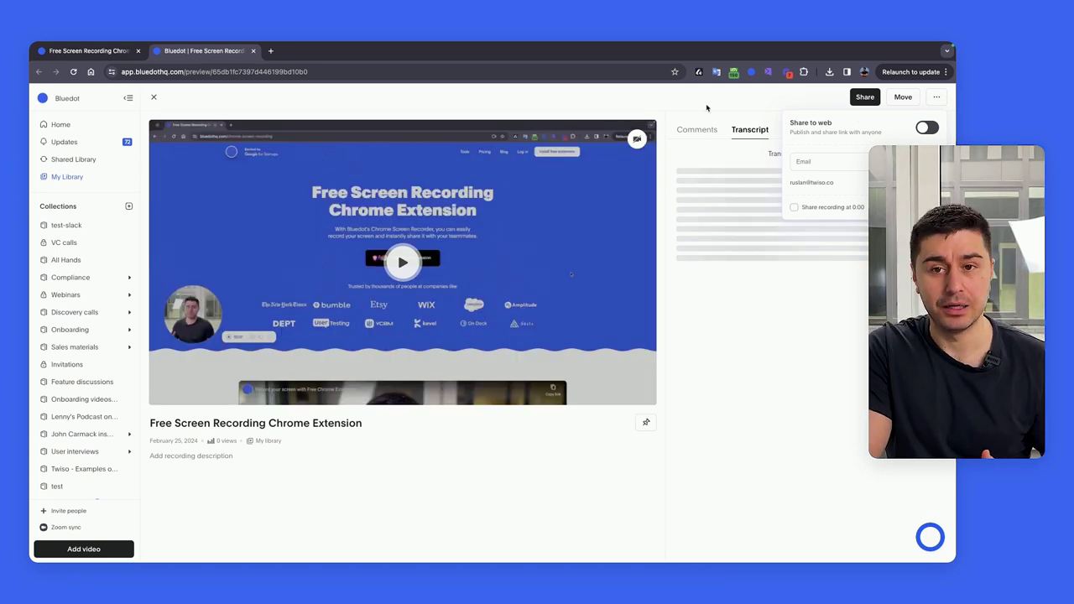
{"action": "left_click", "coordinate": [707, 107]}
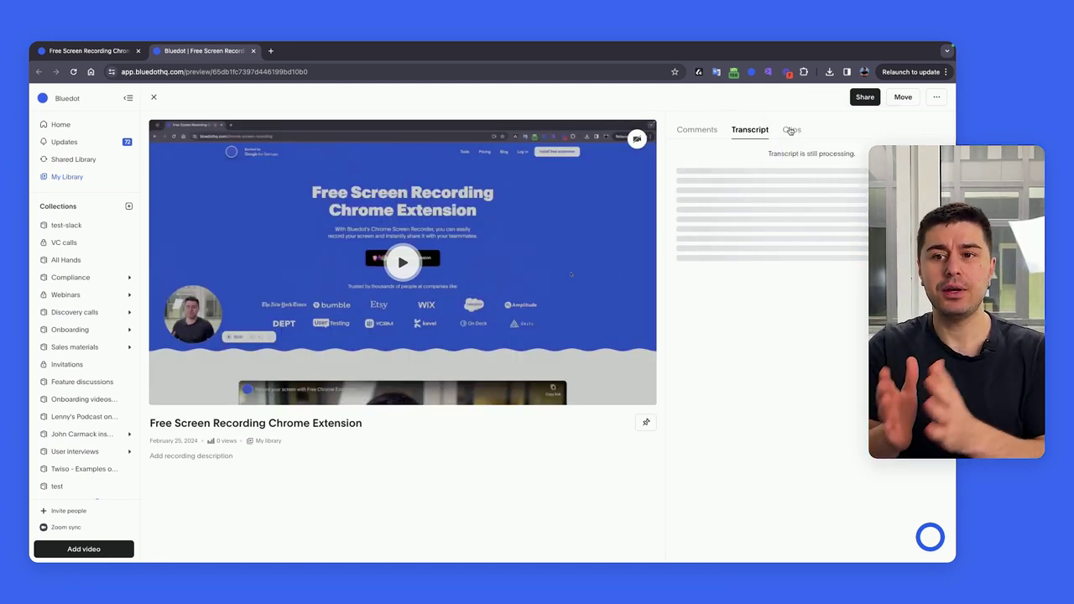
Step: Check the Comments and Transcript panels, then play the 0:10 clip
{"action": "left_click", "coordinate": [704, 131]}
{"action": "left_click", "coordinate": [741, 134]}
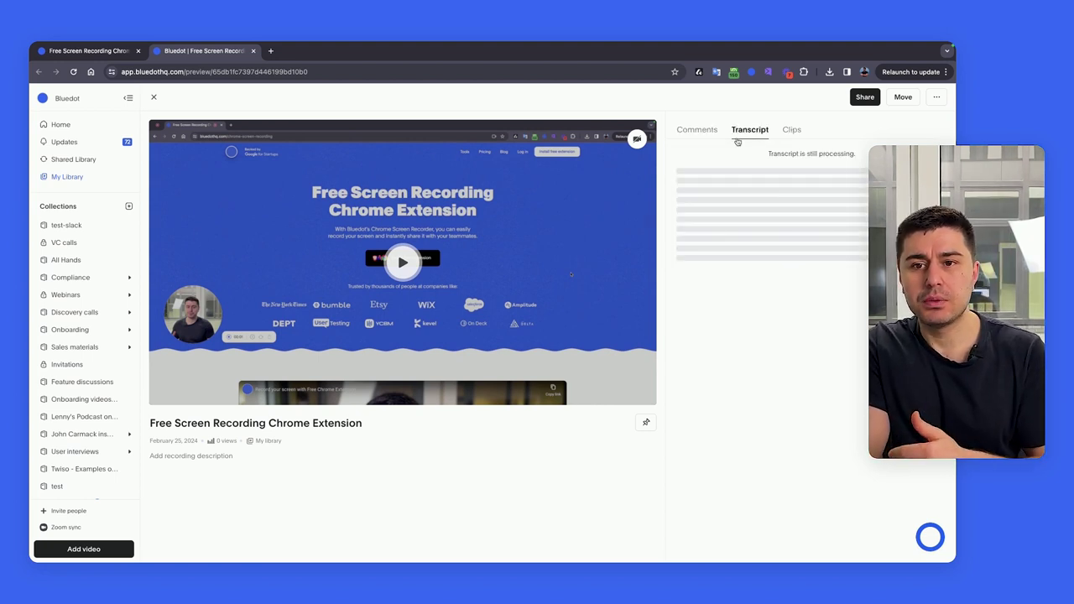
{"action": "left_click", "coordinate": [532, 284]}
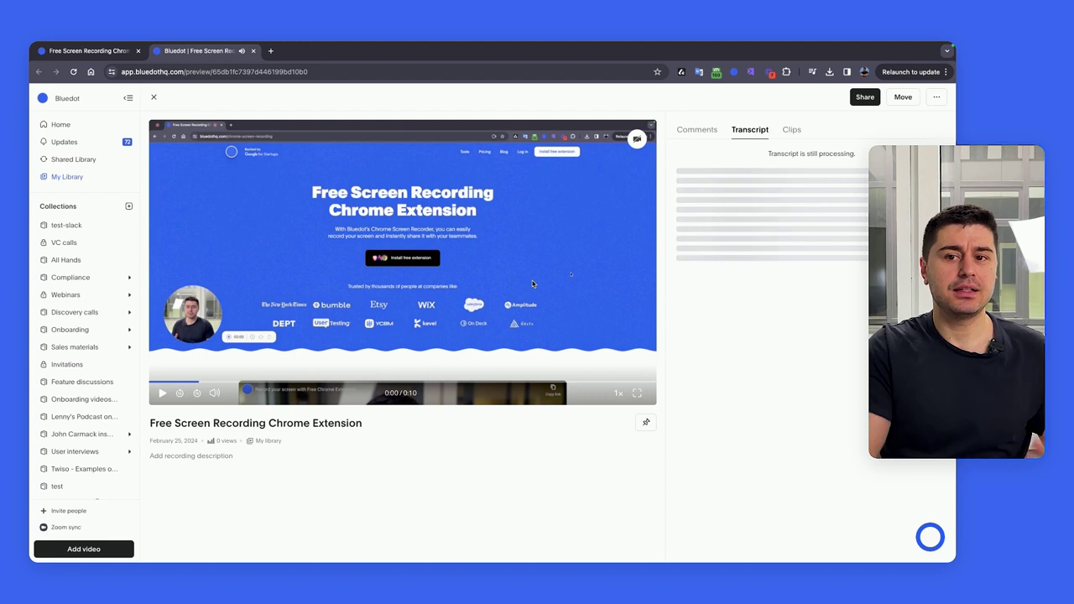
{"action": "left_click", "coordinate": [937, 97]}
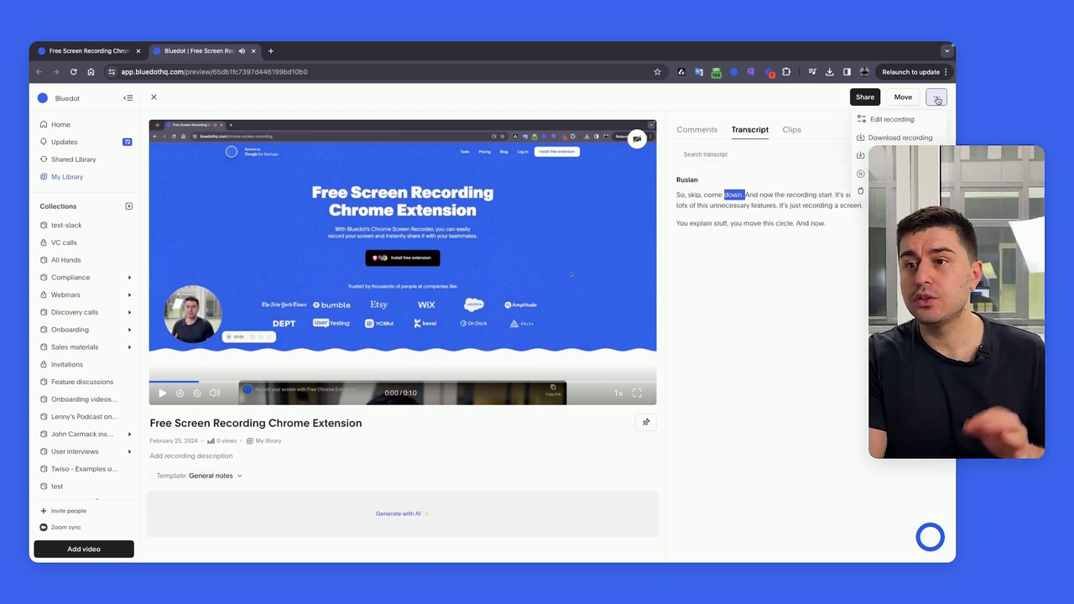
{"action": "left_click", "coordinate": [890, 119]}
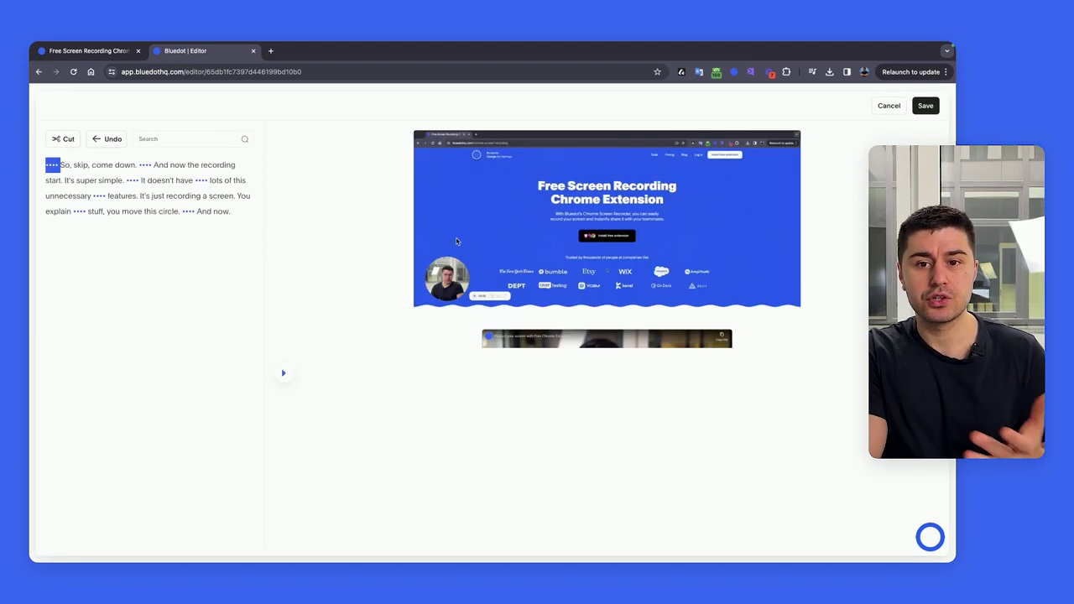
{"action": "left_click", "coordinate": [145, 196]}
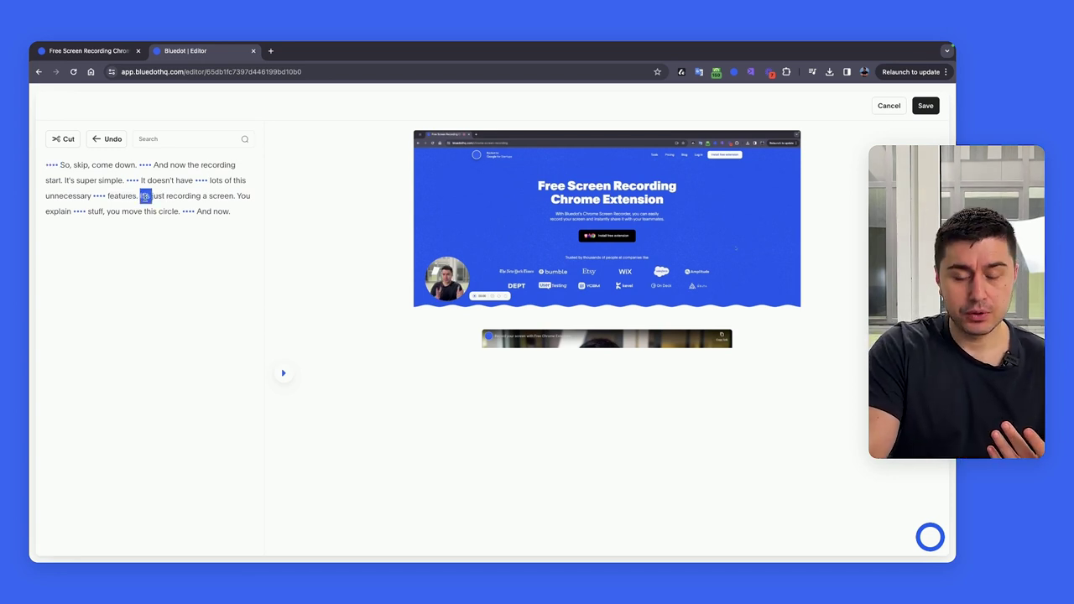
{"action": "left_click", "coordinate": [182, 195]}
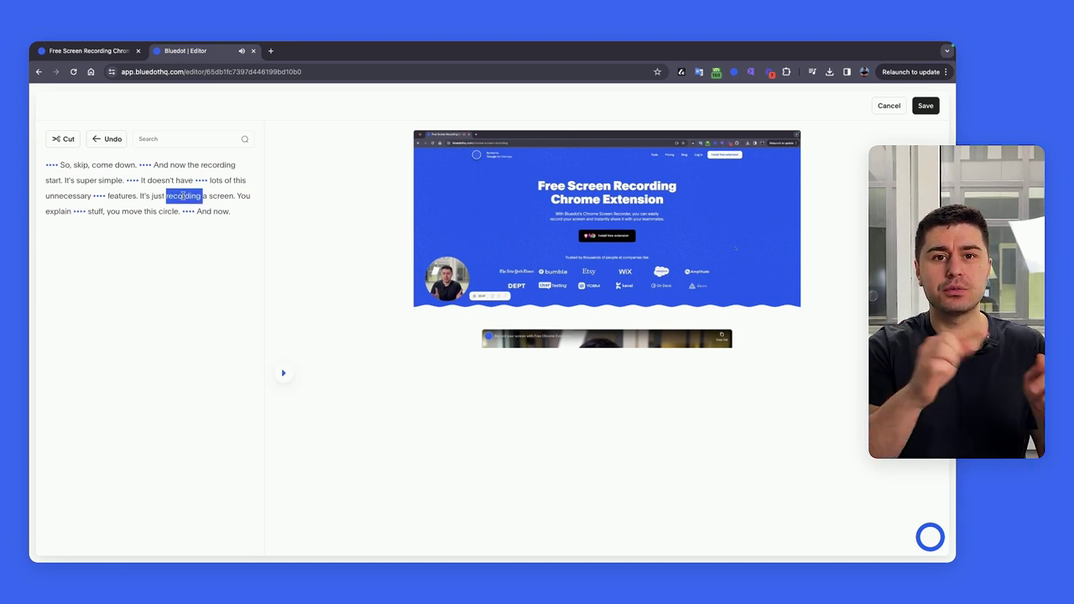
{"action": "key", "text": "BackSpace"}
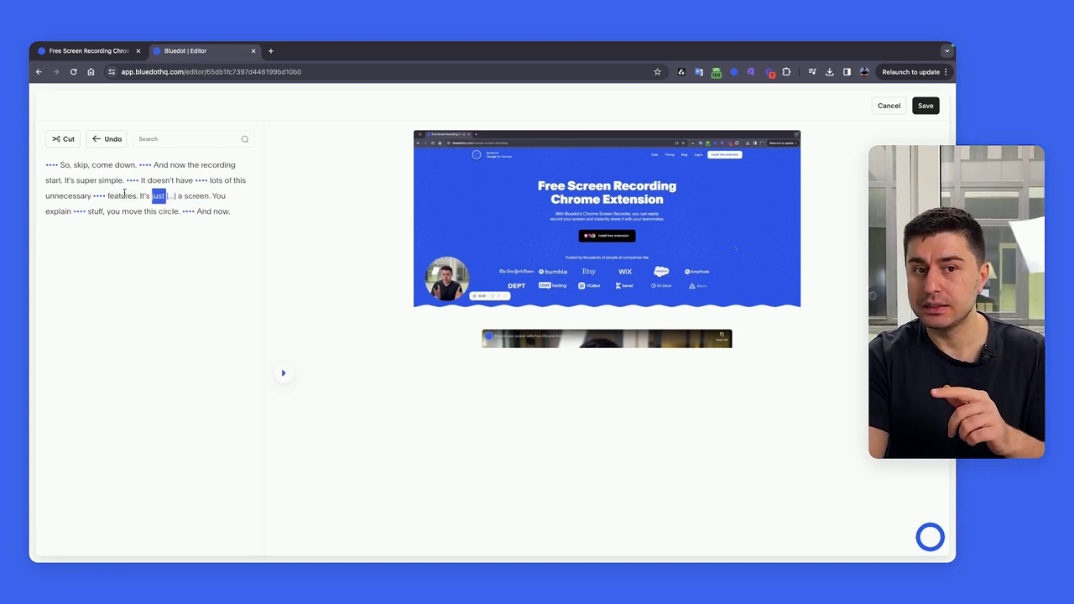
{"action": "left_click", "coordinate": [126, 195]}
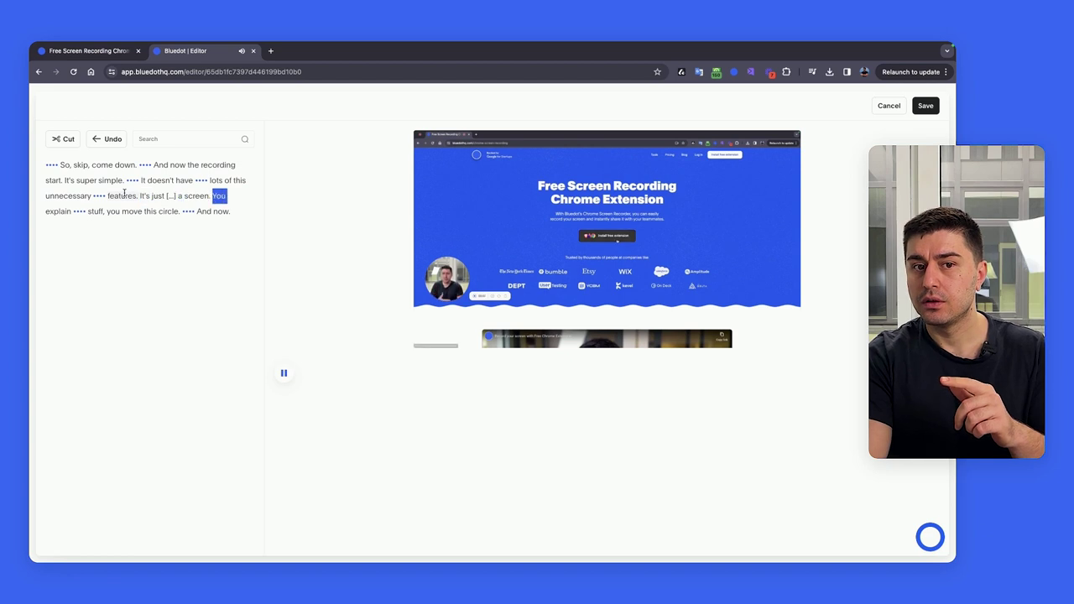
{"action": "left_click", "coordinate": [170, 196]}
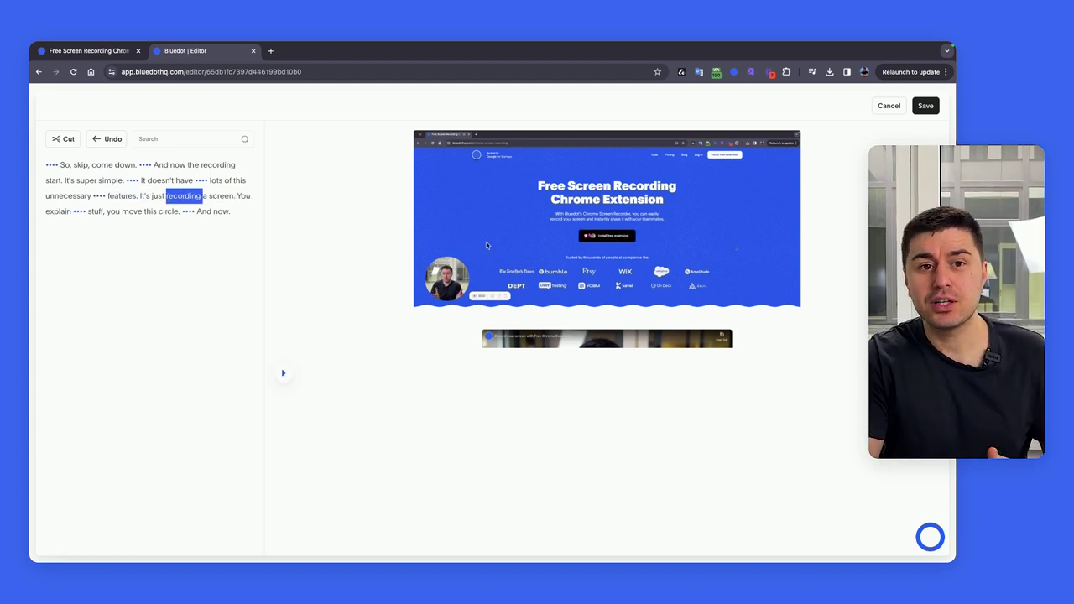
{"action": "left_click", "coordinate": [889, 106]}
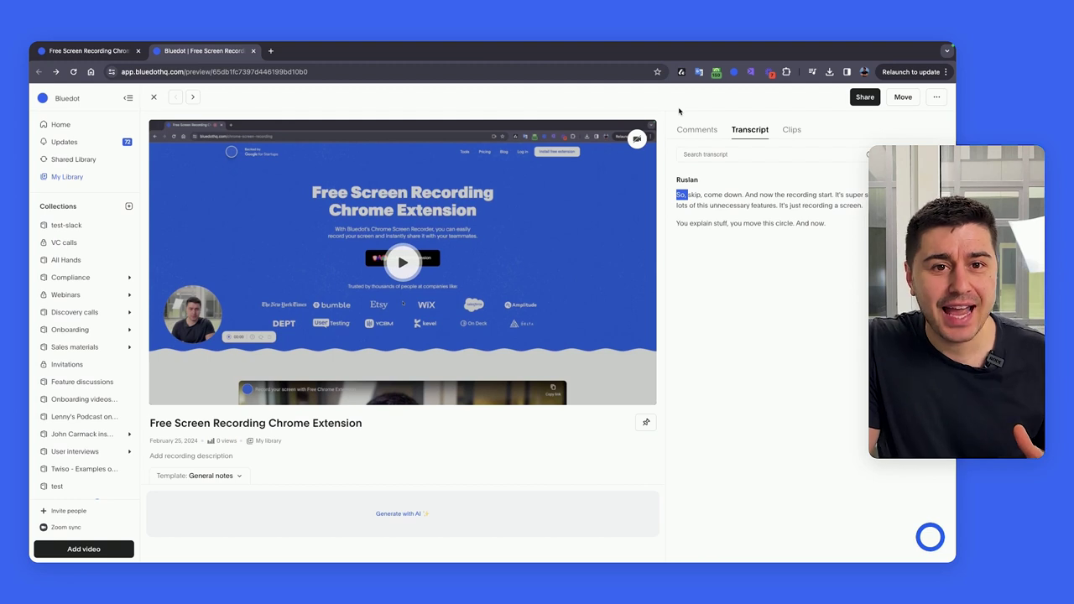
Step: Open the February 23 Weekly alignment recording from All Hands and scroll its AI summary
{"action": "left_click", "coordinate": [74, 265]}
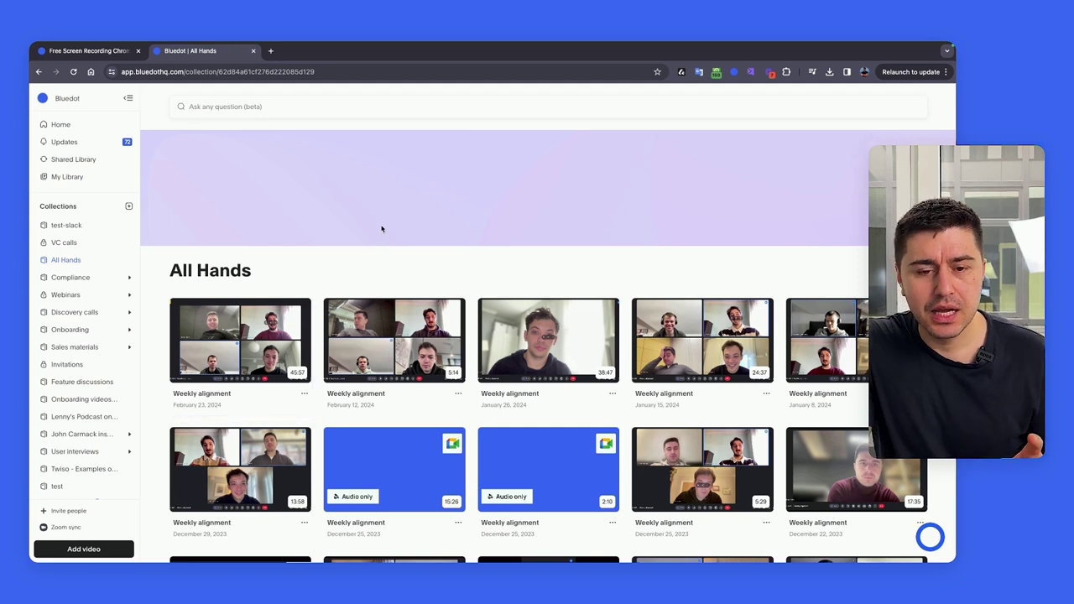
{"action": "key", "text": "alt+Left"}
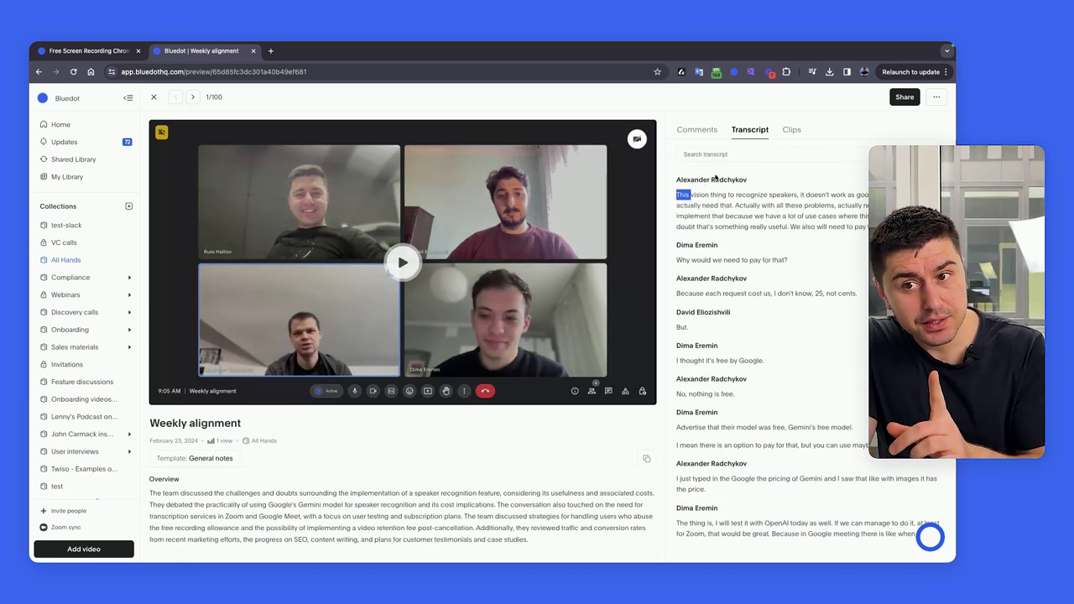
{"action": "scroll", "coordinate": [279, 235], "scroll_direction": "down", "scroll_amount": 5}
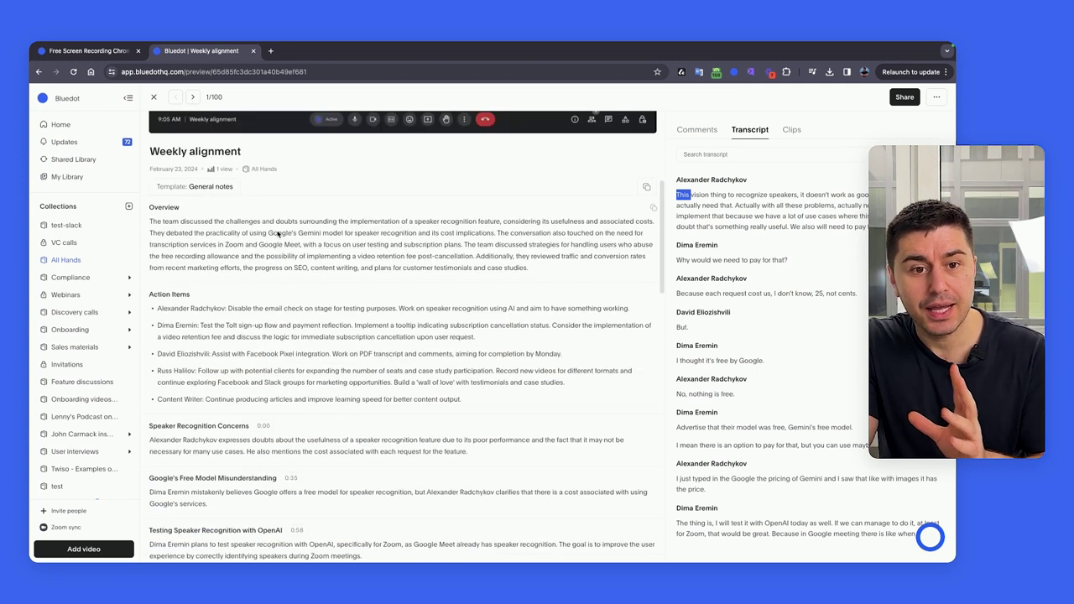
{"action": "scroll", "coordinate": [257, 223], "scroll_direction": "down", "scroll_amount": 1}
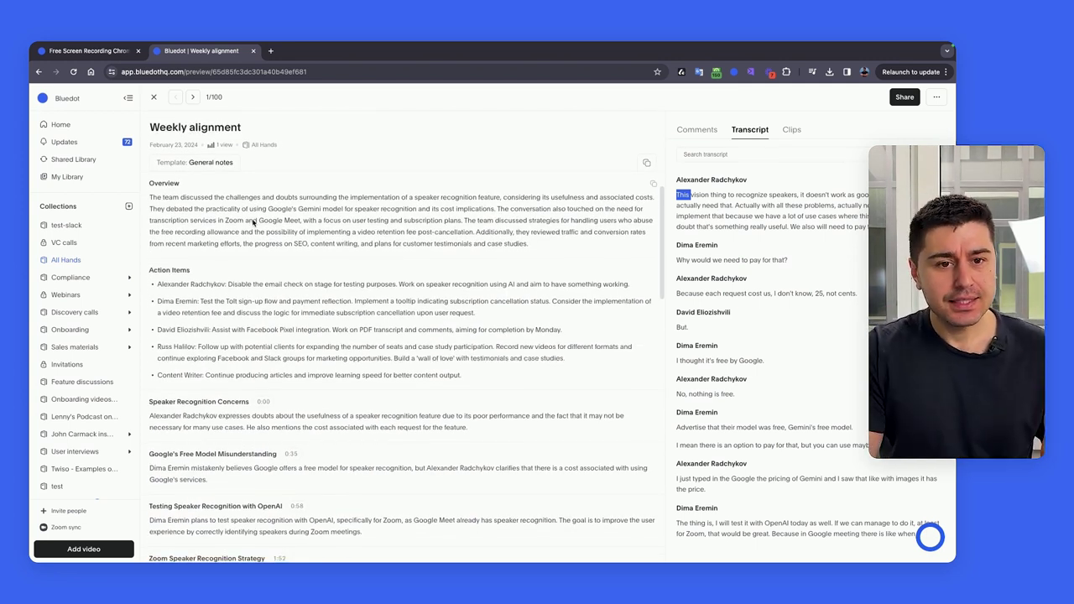
{"action": "scroll", "coordinate": [252, 222], "scroll_direction": "down", "scroll_amount": 4}
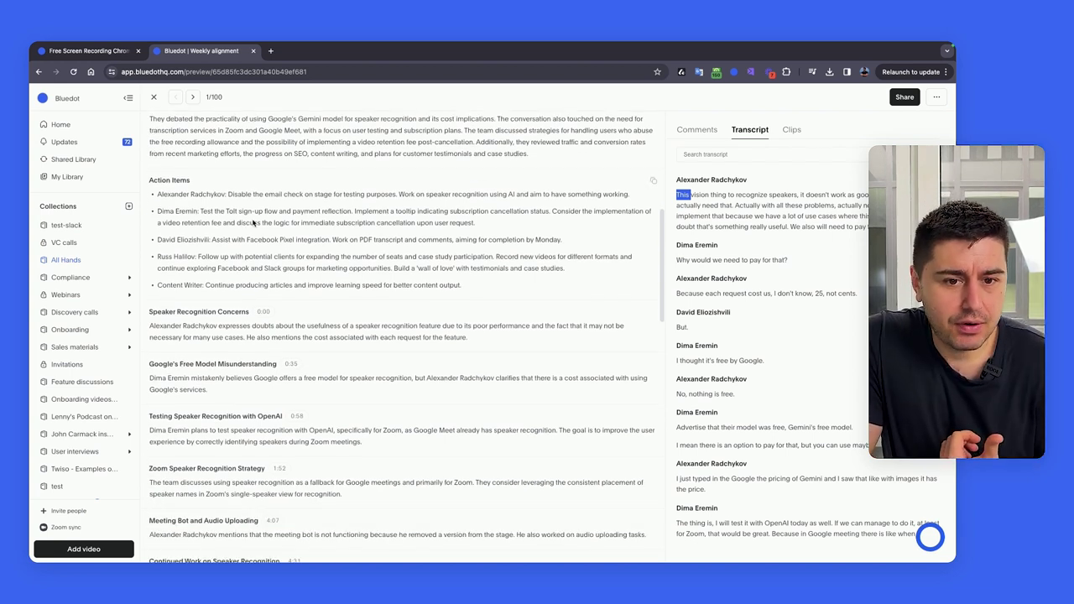
{"action": "scroll", "coordinate": [252, 222], "scroll_direction": "up", "scroll_amount": 5}
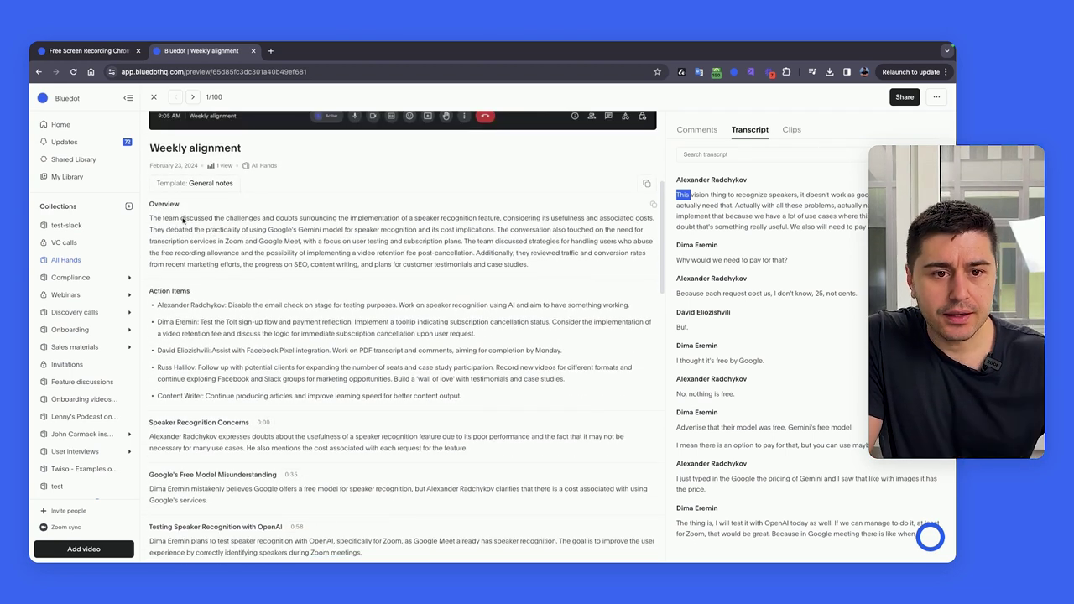
Step: Read through the summary, briefly selecting the Overview paragraph and a speaker name
{"action": "triple_click", "coordinate": [183, 219]}
{"action": "scroll", "coordinate": [183, 220], "scroll_direction": "down", "scroll_amount": 3}
{"action": "left_click", "coordinate": [180, 237]}
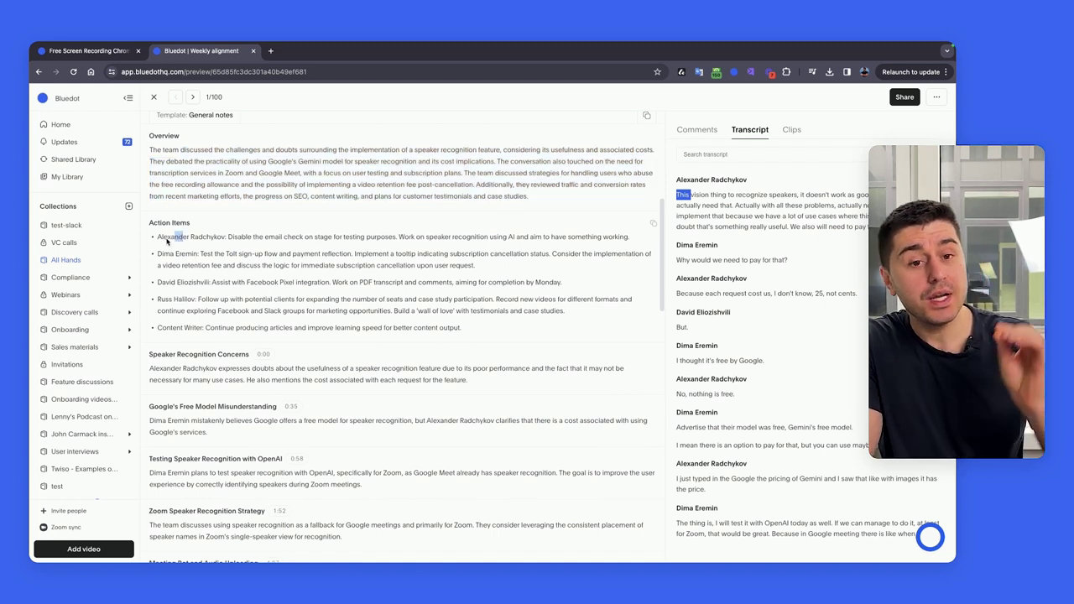
{"action": "scroll", "coordinate": [195, 267], "scroll_direction": "down", "scroll_amount": 2}
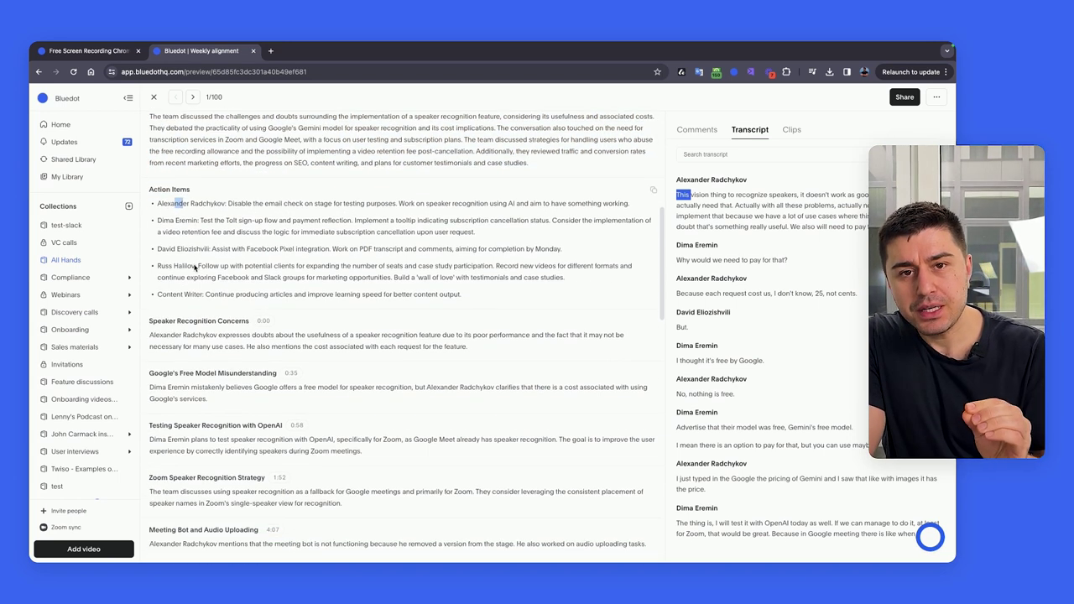
{"action": "left_click_drag", "start_coordinate": [162, 269], "coordinate": [196, 270]}
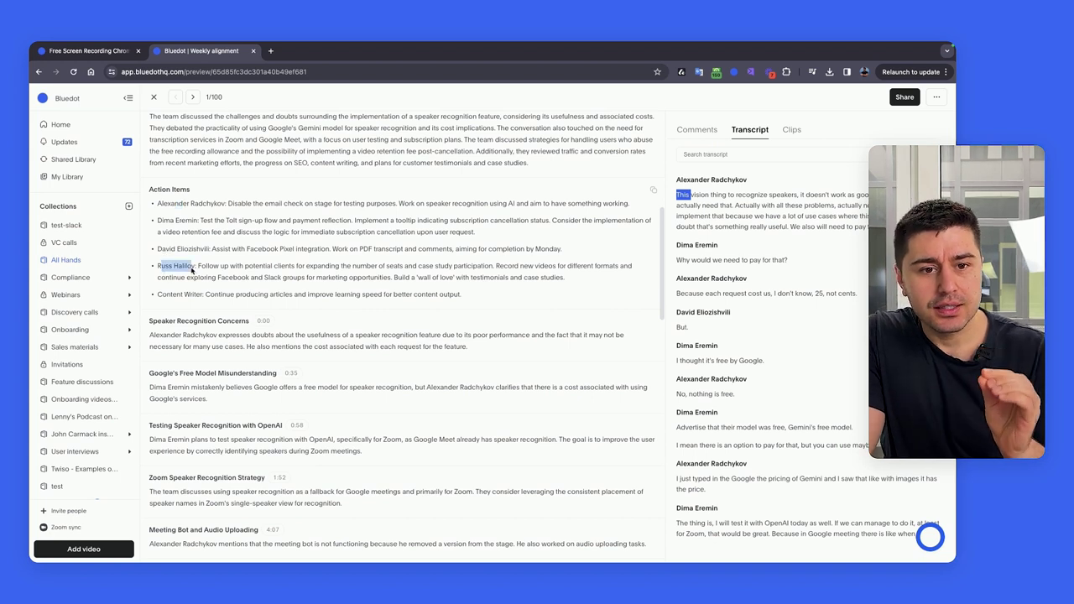
{"action": "left_click", "coordinate": [207, 271]}
{"action": "scroll", "coordinate": [207, 271], "scroll_direction": "down", "scroll_amount": 2}
{"action": "scroll", "coordinate": [206, 271], "scroll_direction": "down", "scroll_amount": 5}
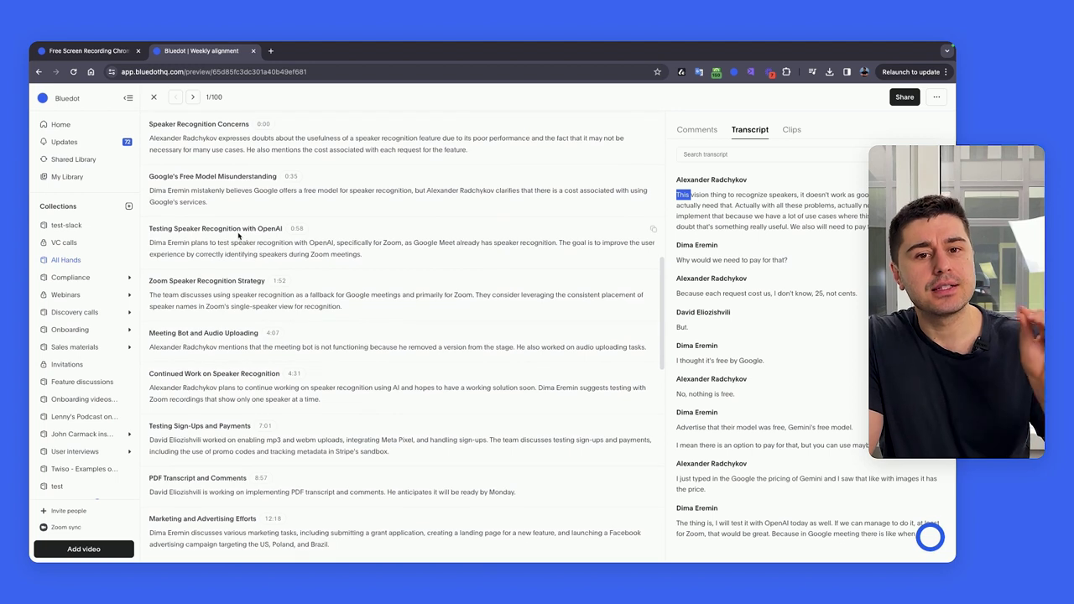
{"action": "scroll", "coordinate": [277, 252], "scroll_direction": "down", "scroll_amount": 1}
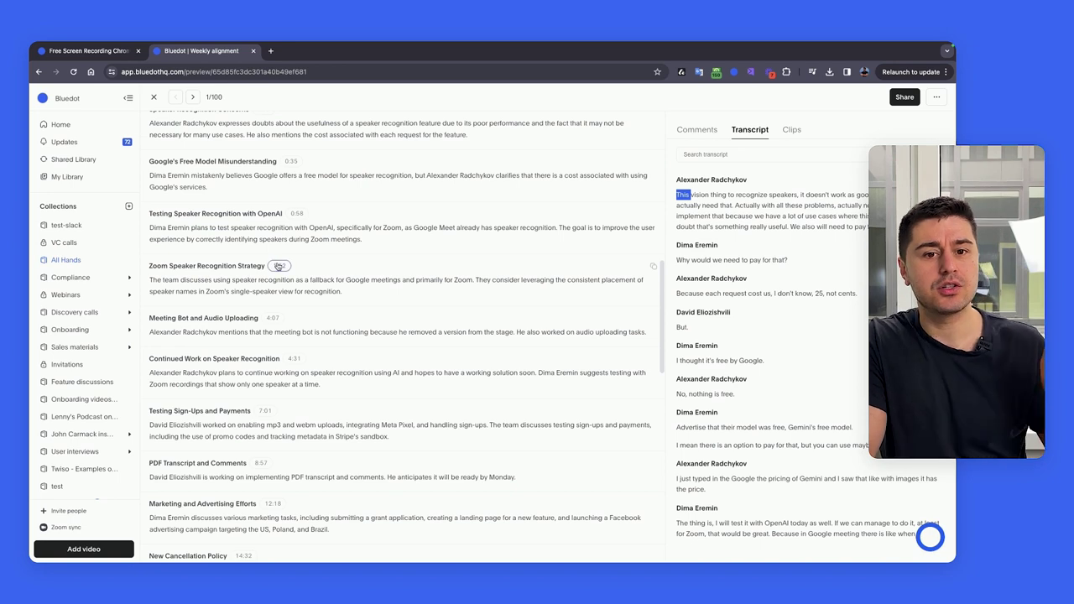
Step: Jump the transcript to the 1:52 speaker-recognition discussion, then switch to the Sendspark library
{"action": "left_click", "coordinate": [279, 266]}
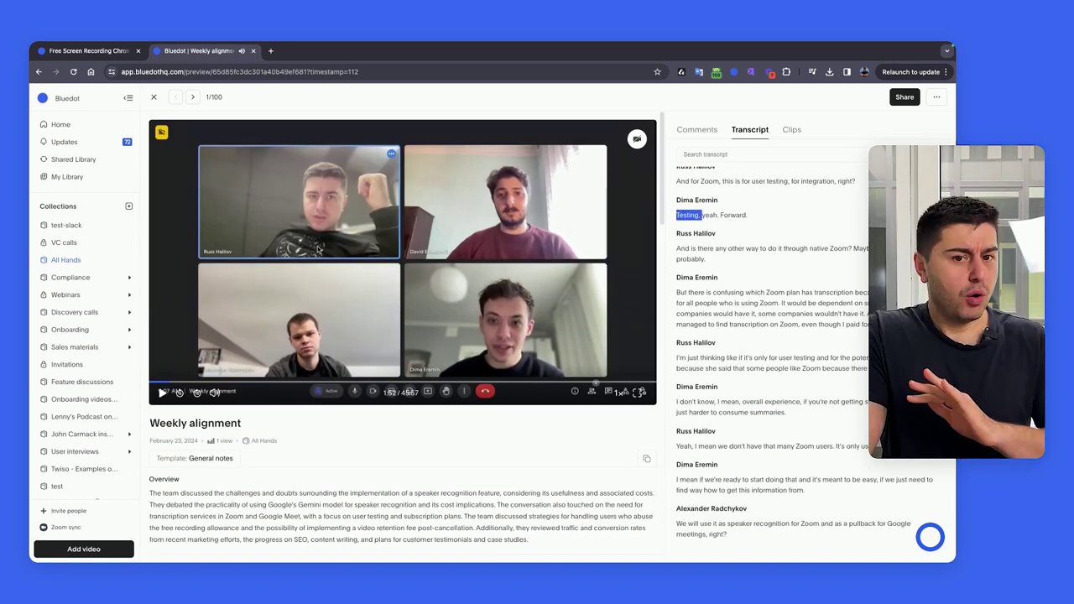
{"action": "scroll", "coordinate": [319, 250], "scroll_direction": "down", "scroll_amount": 8}
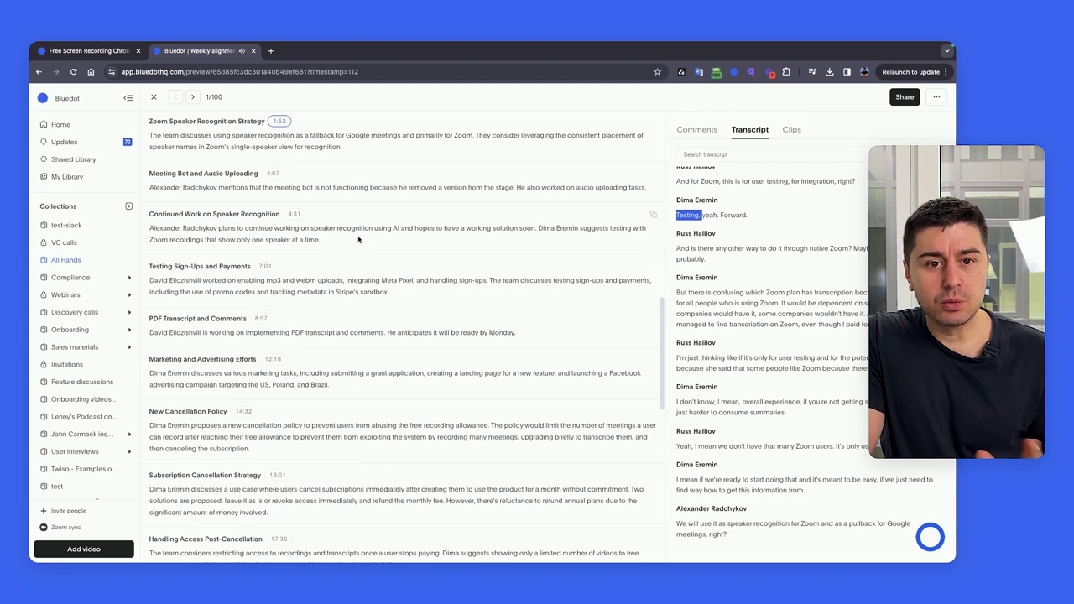
{"action": "left_click", "coordinate": [290, 74]}
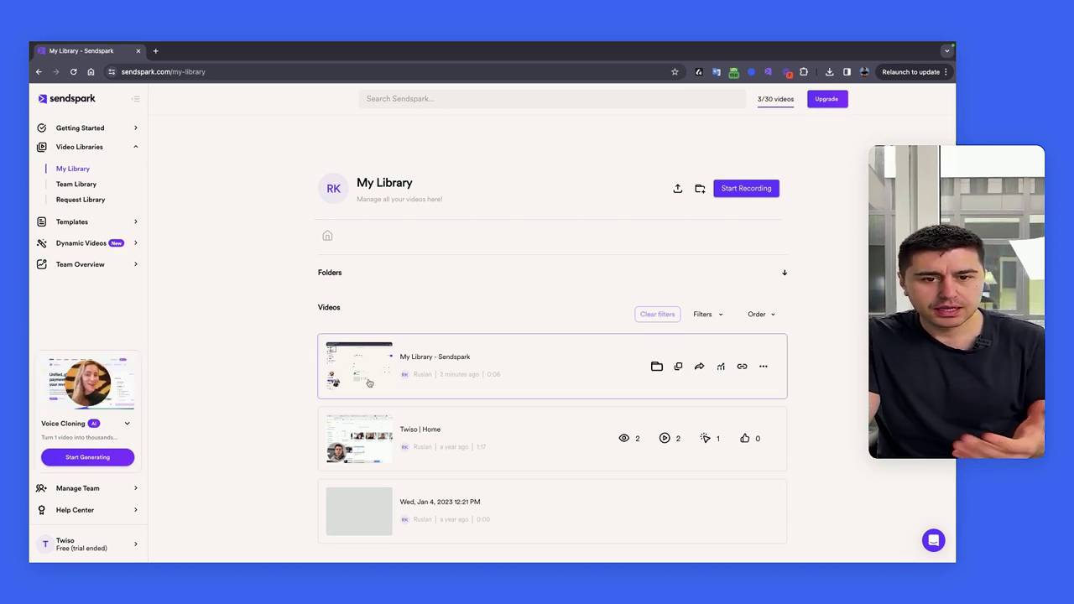
{"action": "left_click", "coordinate": [91, 245]}
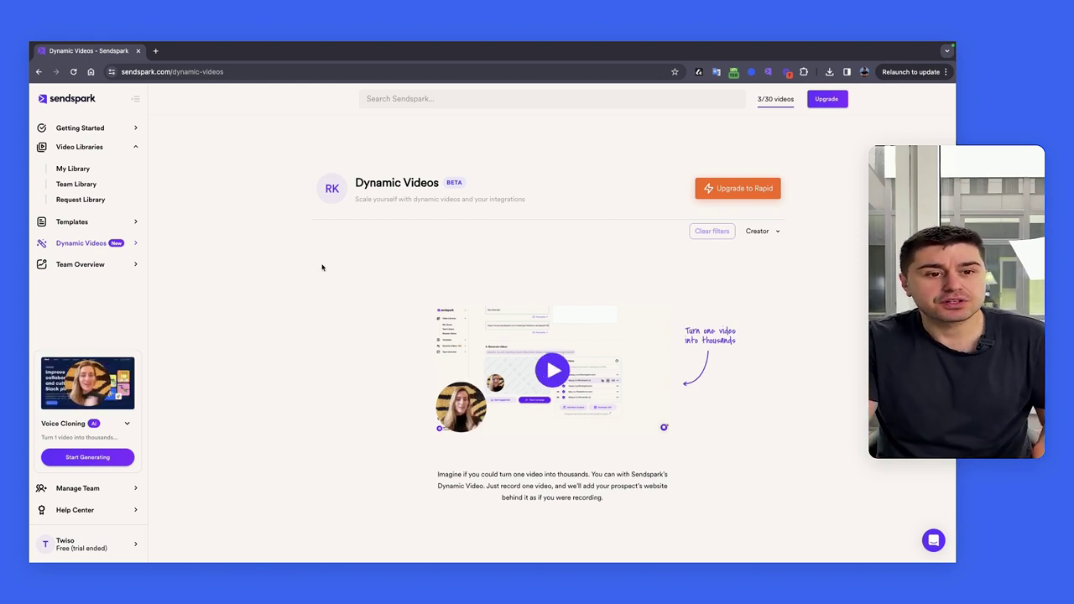
{"action": "left_click", "coordinate": [112, 267]}
{"action": "scroll", "coordinate": [287, 288], "scroll_direction": "down", "scroll_amount": 1}
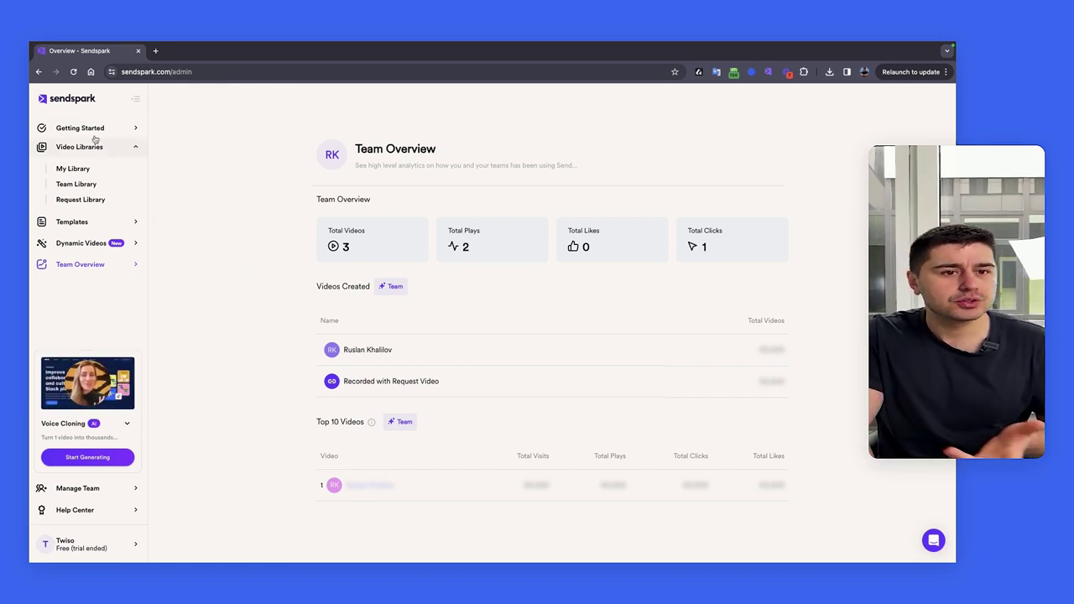
{"action": "left_click", "coordinate": [72, 169]}
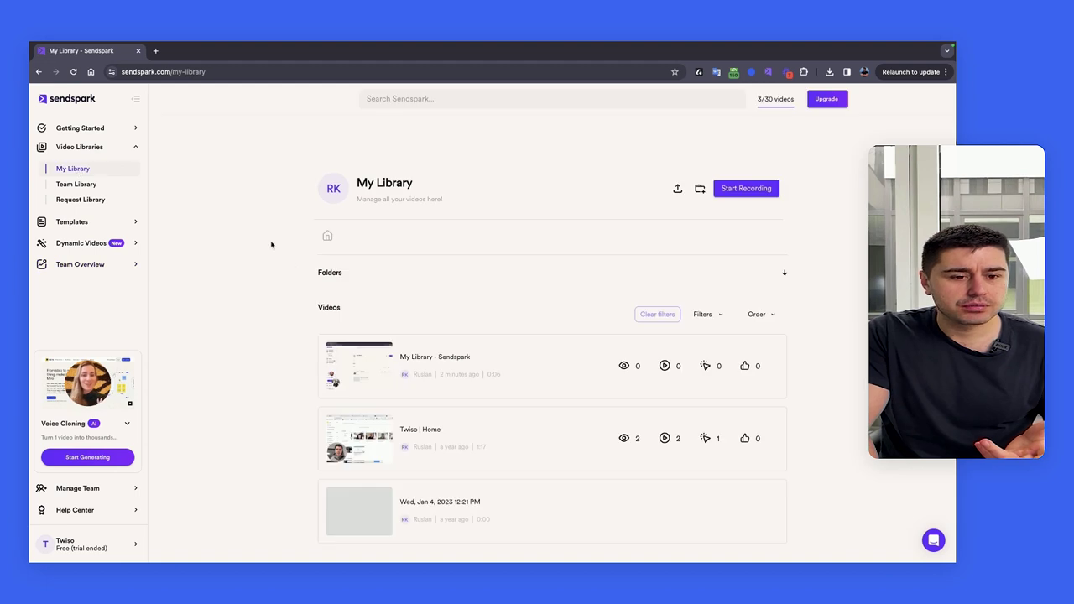
Step: Bring up the Sendspark recorder, close the Cam Effects panel, and enlarge the webcam bubble
{"action": "left_click", "coordinate": [769, 73]}
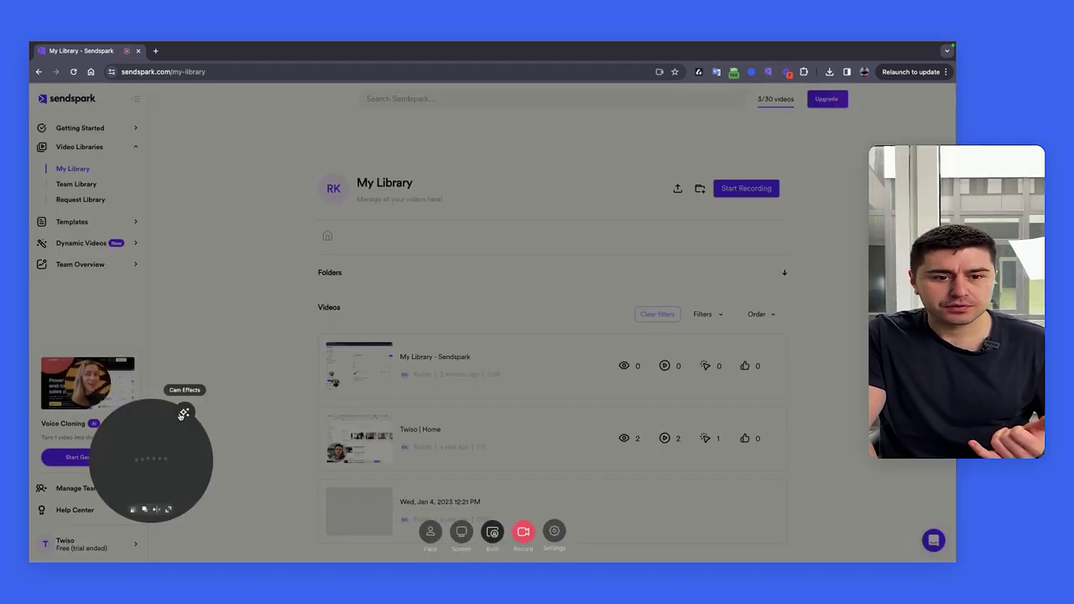
{"action": "left_click", "coordinate": [185, 414]}
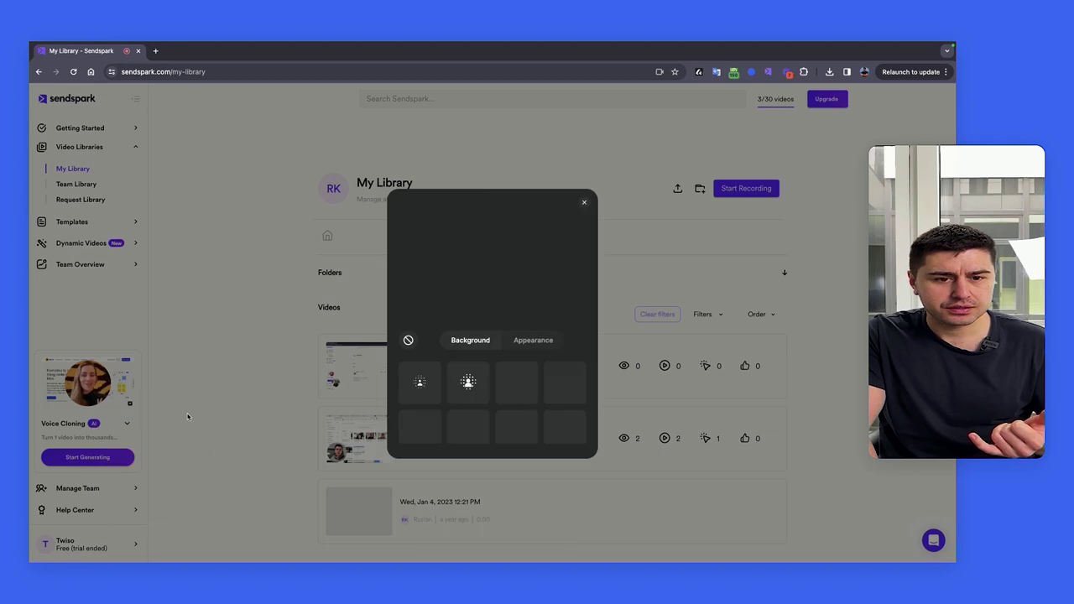
{"action": "left_click", "coordinate": [585, 207]}
{"action": "left_click", "coordinate": [169, 509]}
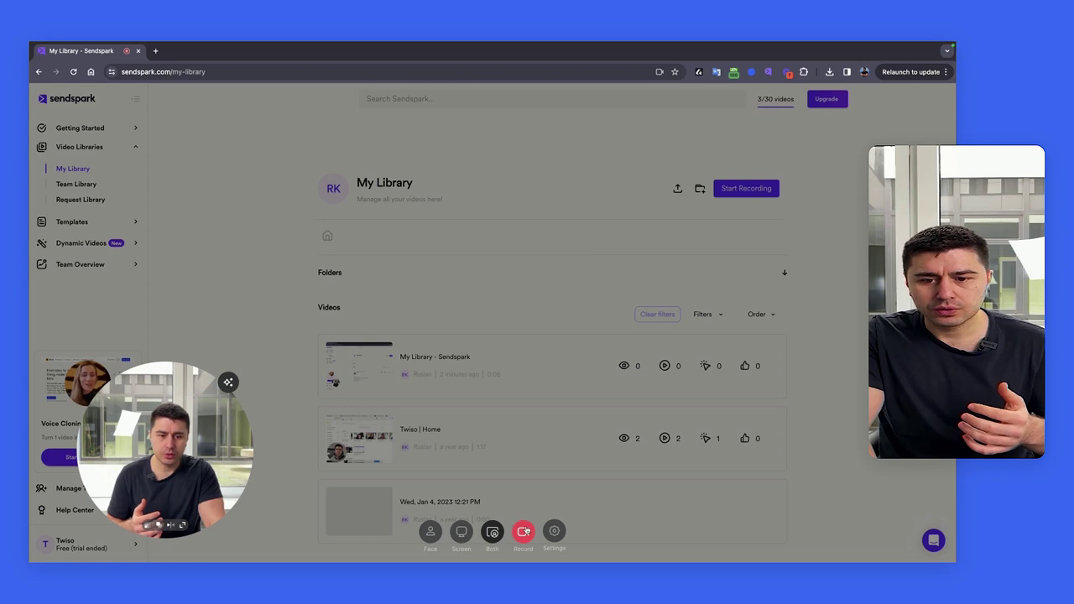
Step: Start recording by sharing the Entire screen, Screen 1
{"action": "left_click", "coordinate": [491, 146]}
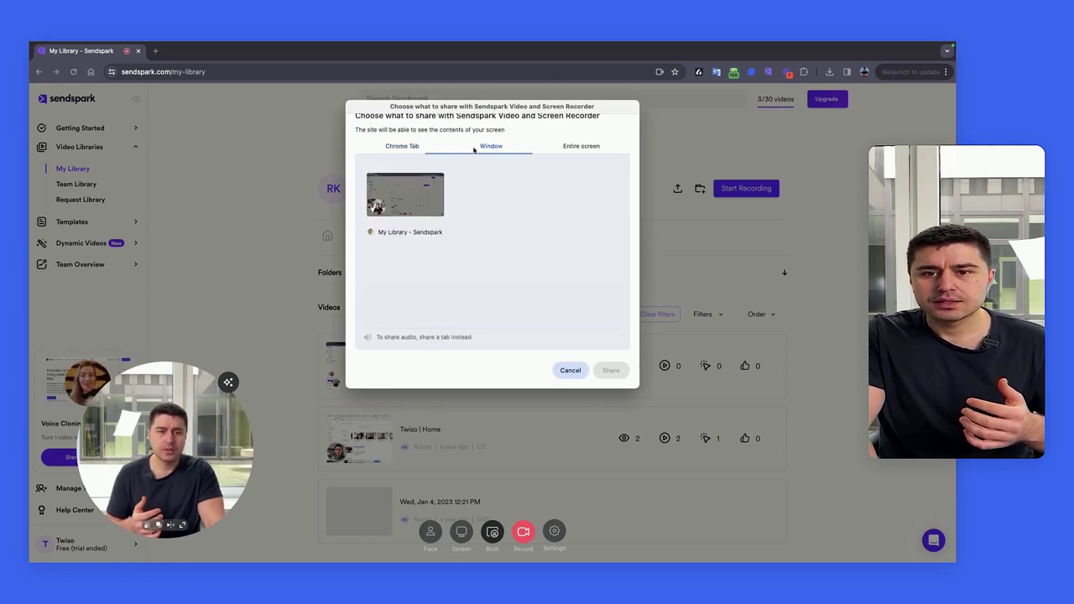
{"action": "left_click", "coordinate": [410, 148]}
{"action": "left_click", "coordinate": [414, 171]}
{"action": "left_click", "coordinate": [581, 146]}
{"action": "left_click", "coordinate": [427, 210]}
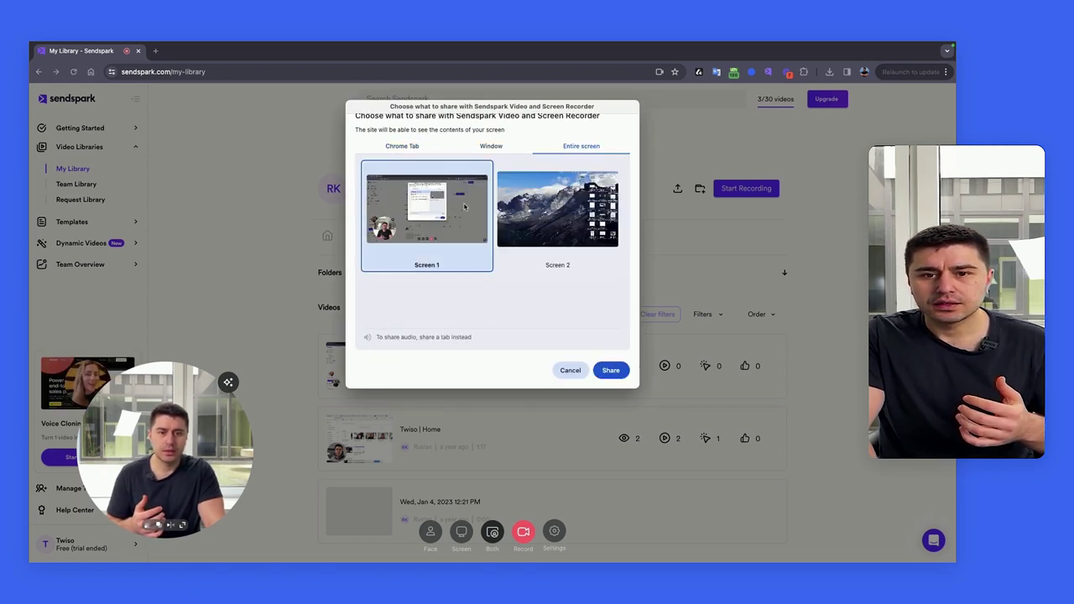
{"action": "left_click", "coordinate": [611, 370]}
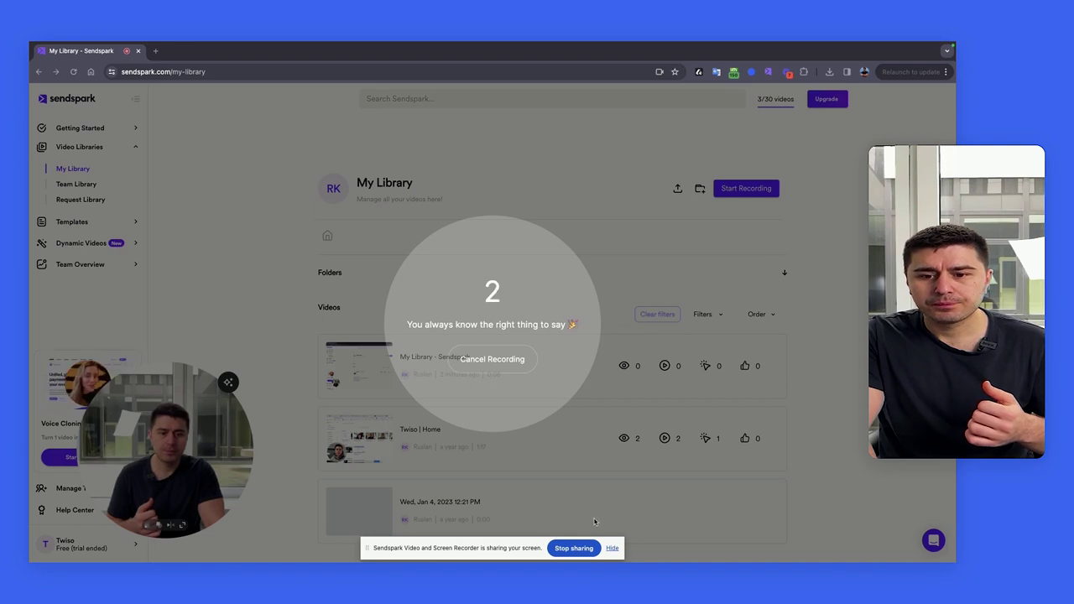
{"action": "left_click", "coordinate": [615, 550]}
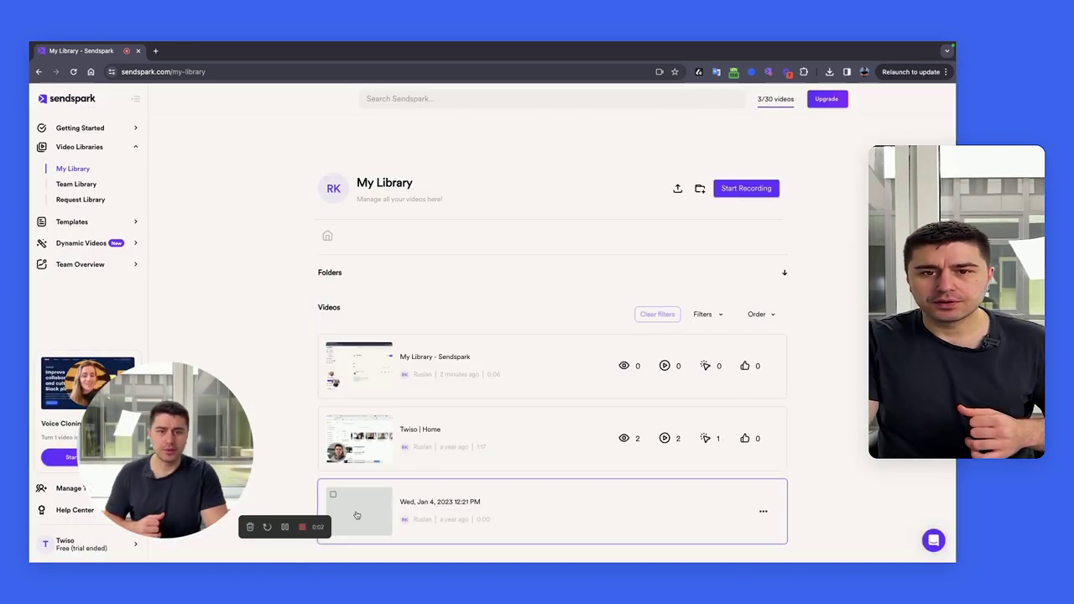
Step: Stop the 3-second recording and open and close the Trim tool without changes
{"action": "left_click", "coordinate": [303, 527]}
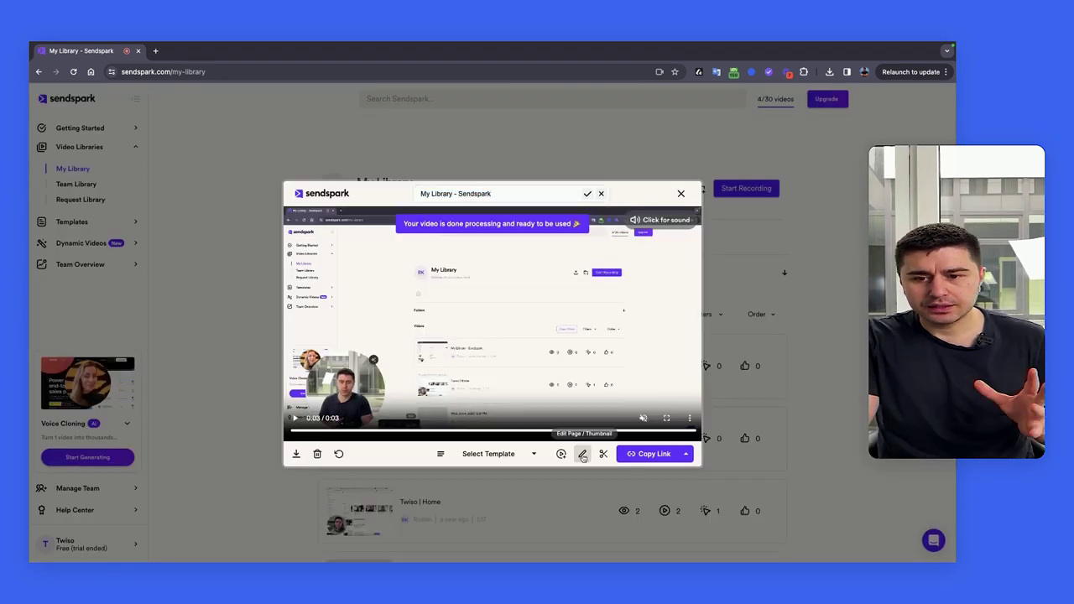
{"action": "left_click", "coordinate": [603, 453]}
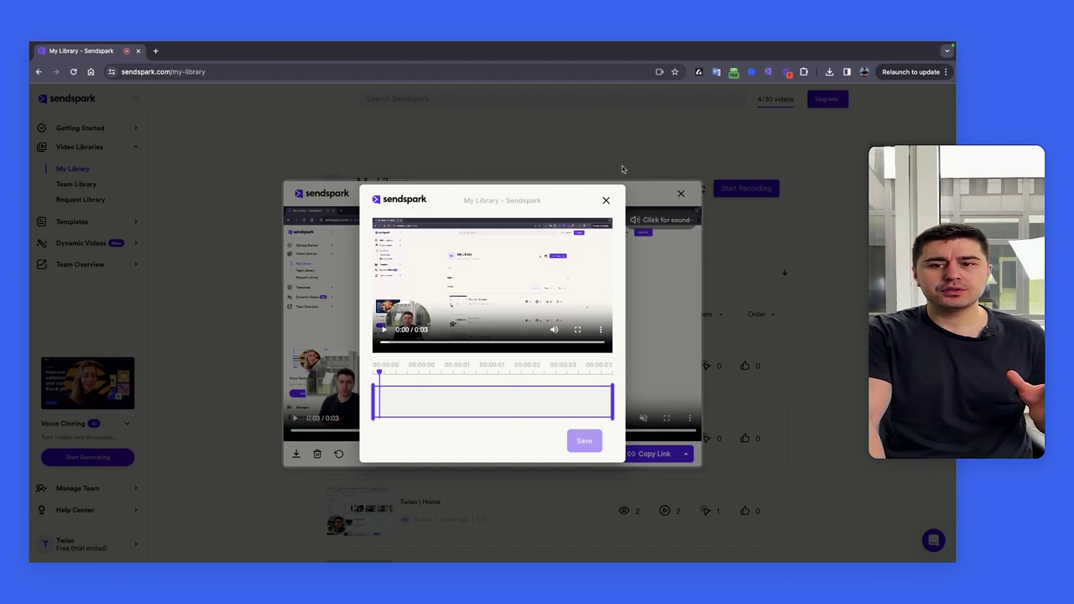
{"action": "left_click", "coordinate": [605, 203]}
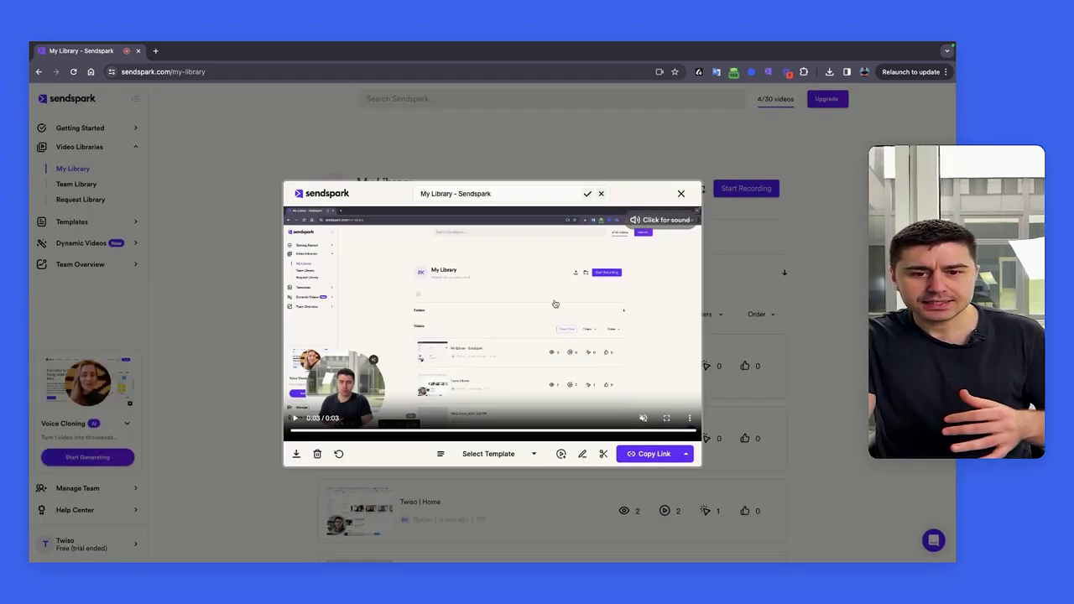
{"action": "left_click", "coordinate": [604, 454]}
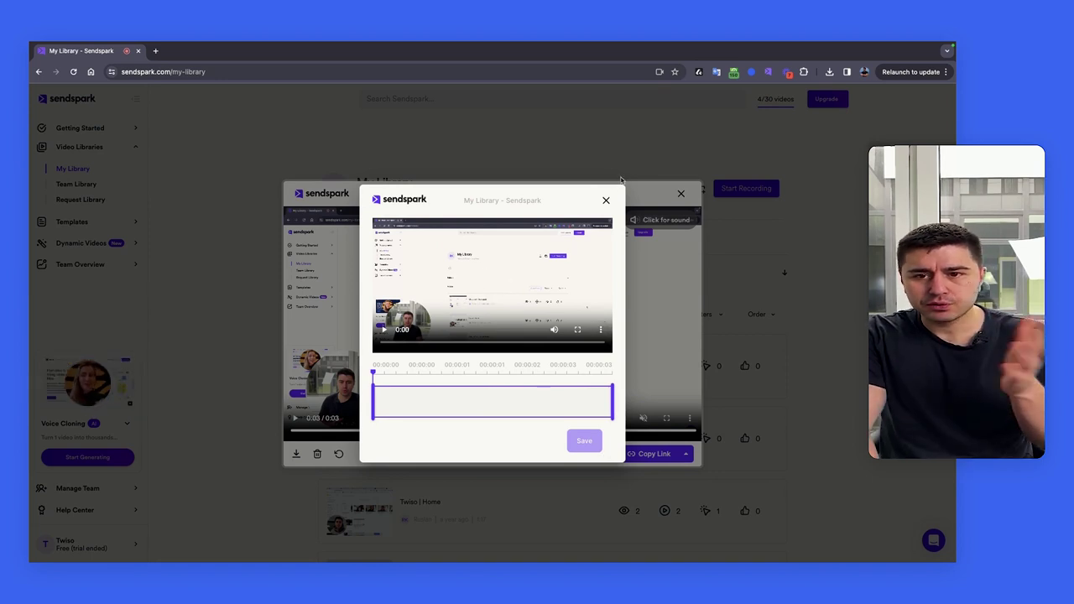
{"action": "left_click", "coordinate": [607, 201]}
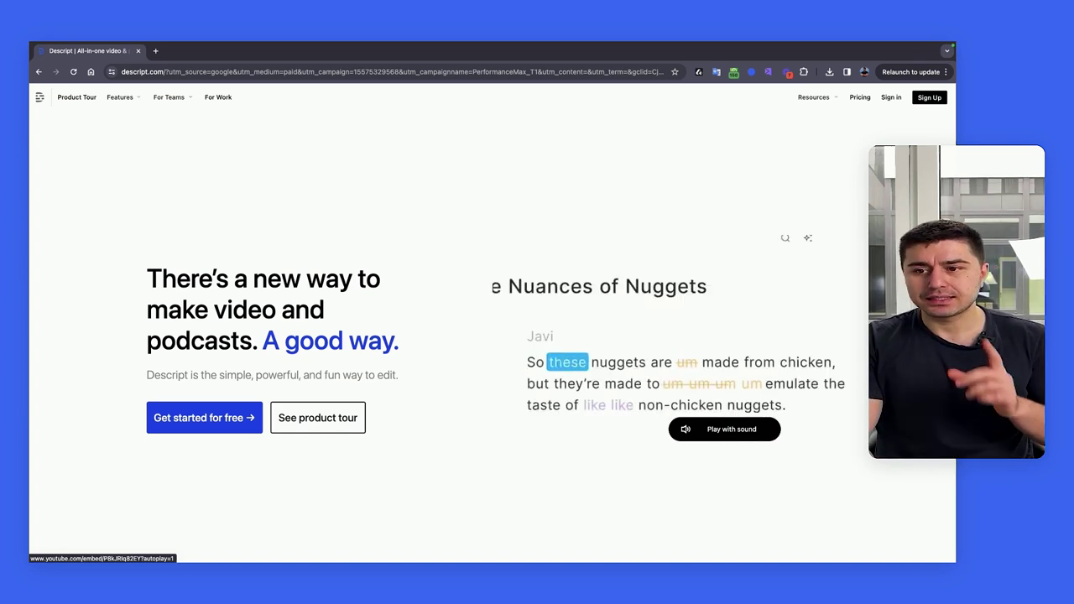
Step: Switch from the Descript website to the Descript desktop app's Quick recordings list
{"action": "mouse_move", "coordinate": [537, 554]}
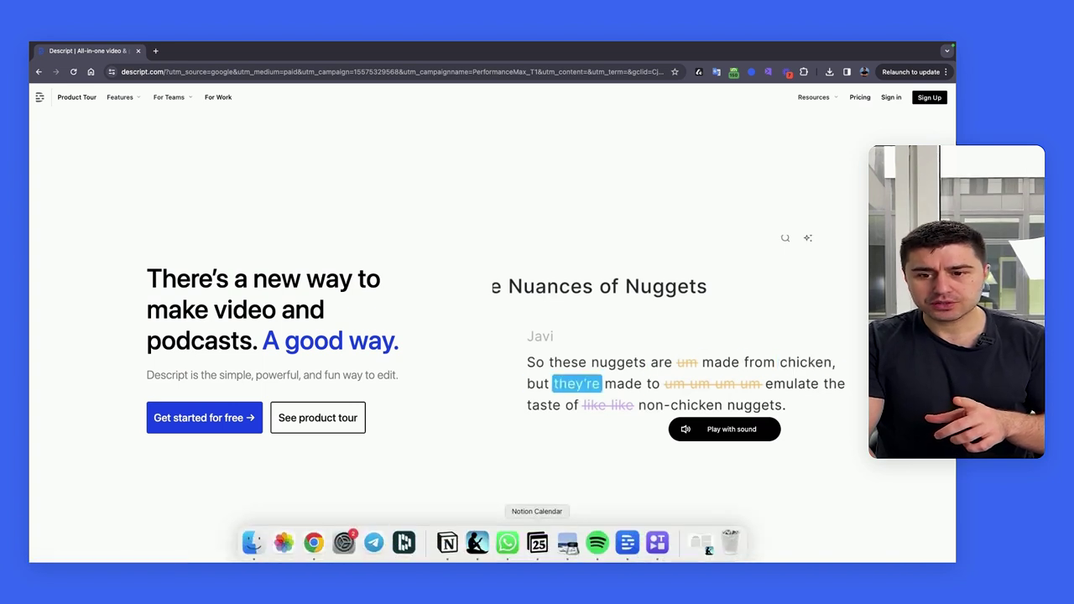
{"action": "left_click", "coordinate": [627, 543]}
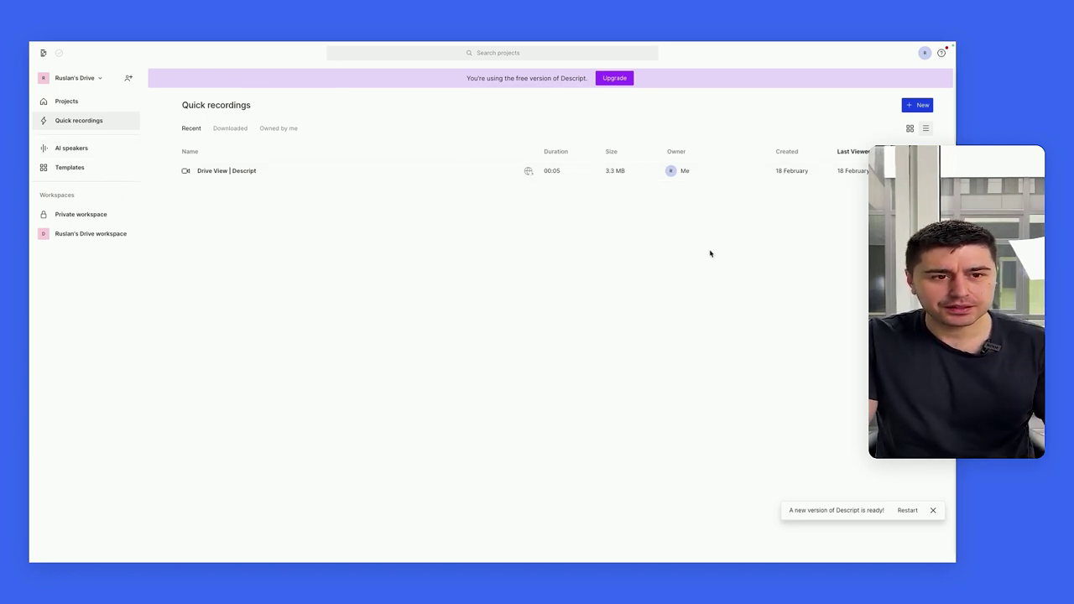
Step: Make a new full-screen Quick recording of about 5.8 seconds and stop it
{"action": "left_click", "coordinate": [919, 106]}
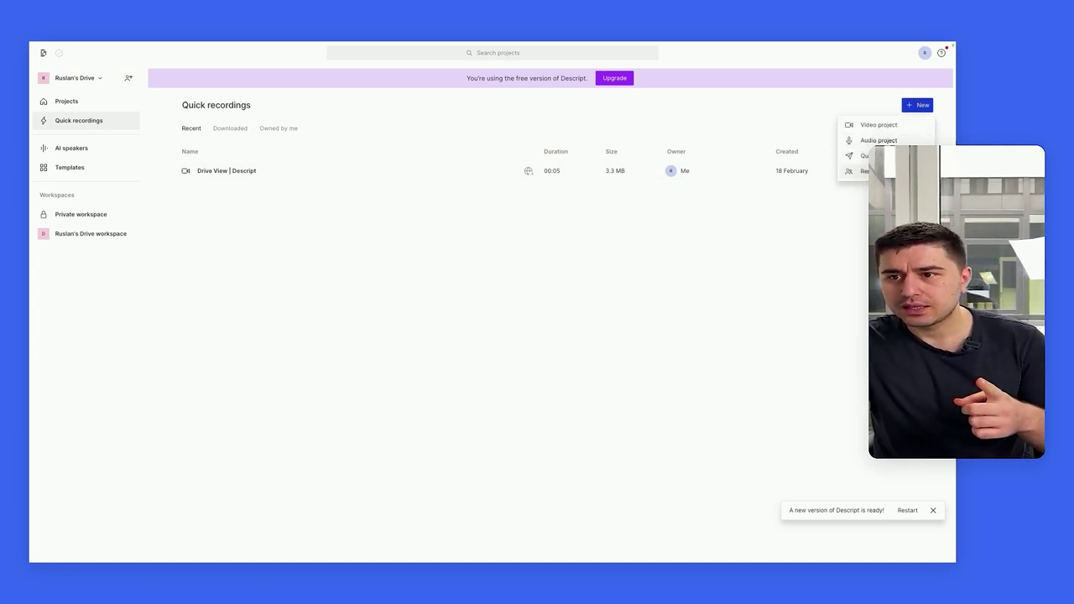
{"action": "left_click", "coordinate": [864, 155]}
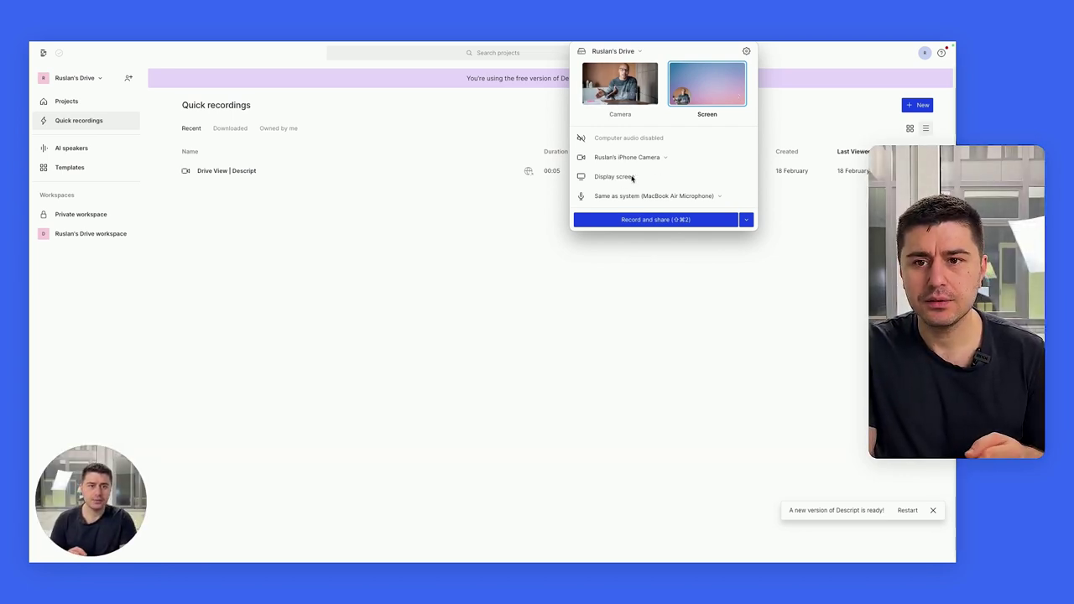
{"action": "left_click", "coordinate": [647, 220]}
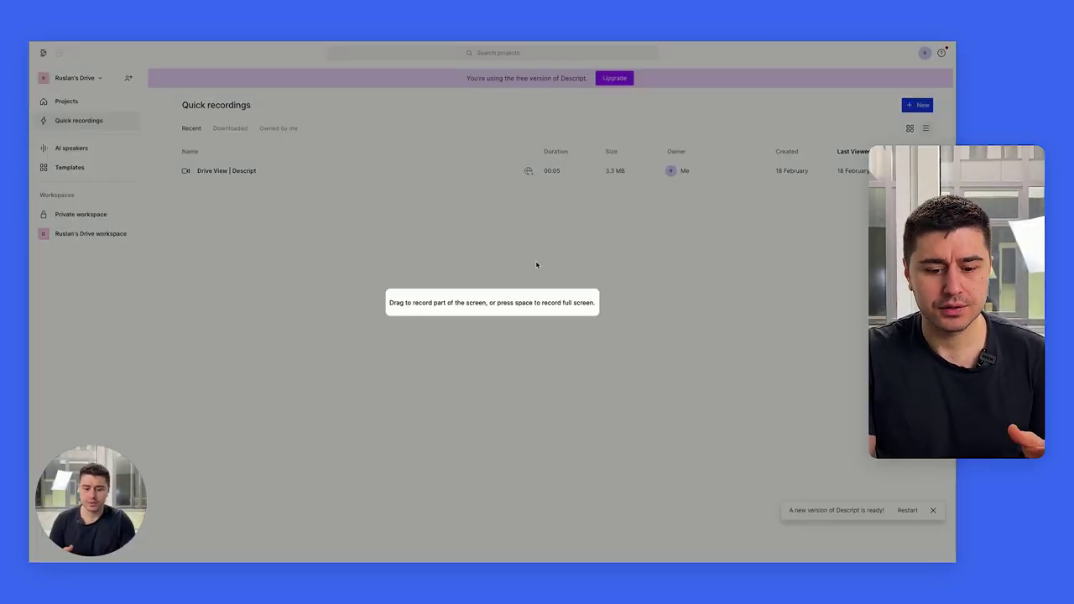
{"action": "key", "text": "space"}
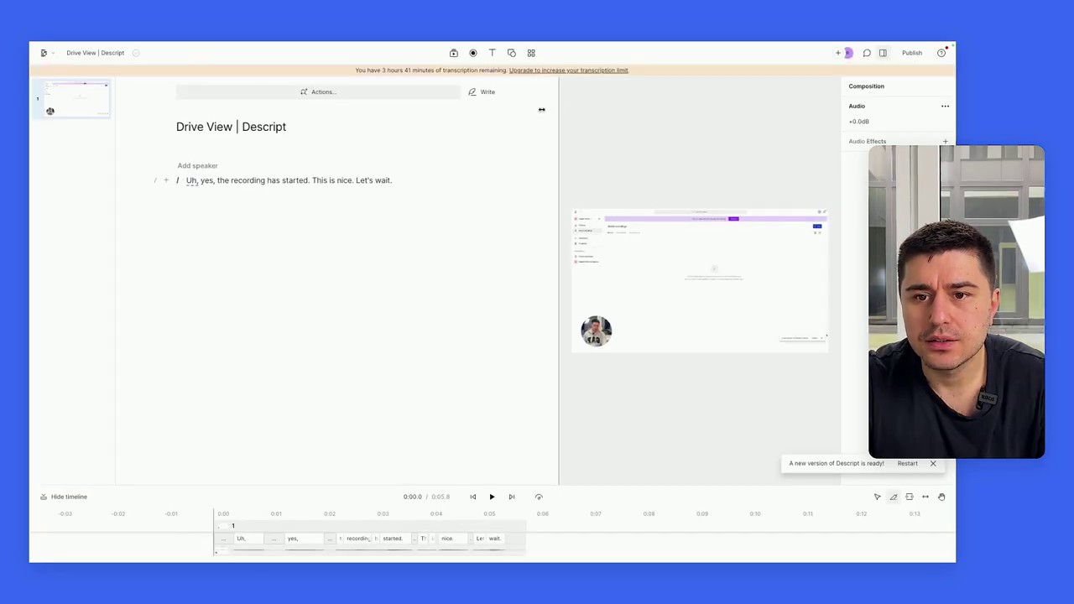
Step: Widen the video preview and play the clip up to the word 'recording'
{"action": "left_click_drag", "start_coordinate": [561, 114], "coordinate": [434, 122]}
{"action": "scroll", "coordinate": [308, 512], "scroll_direction": "up", "scroll_amount": 5}
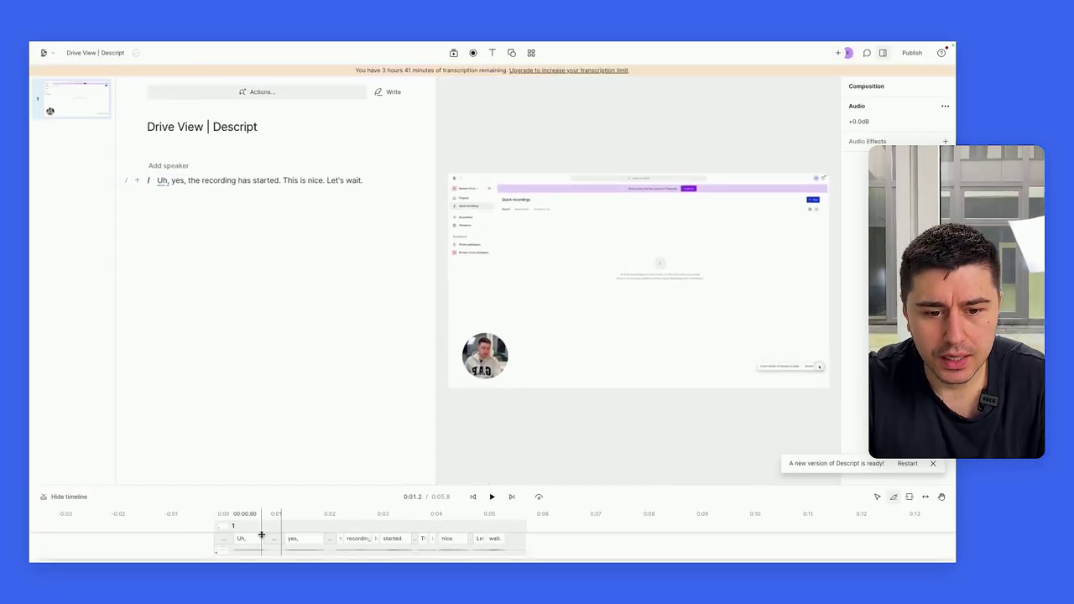
{"action": "scroll", "coordinate": [326, 544], "scroll_direction": "down", "scroll_amount": 2}
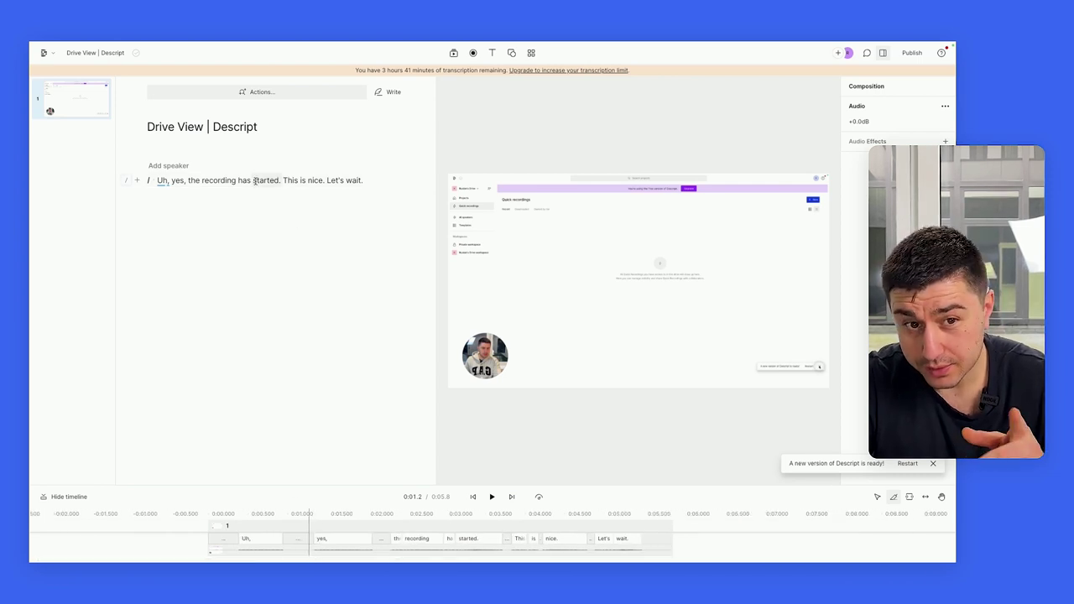
{"action": "key", "text": "space"}
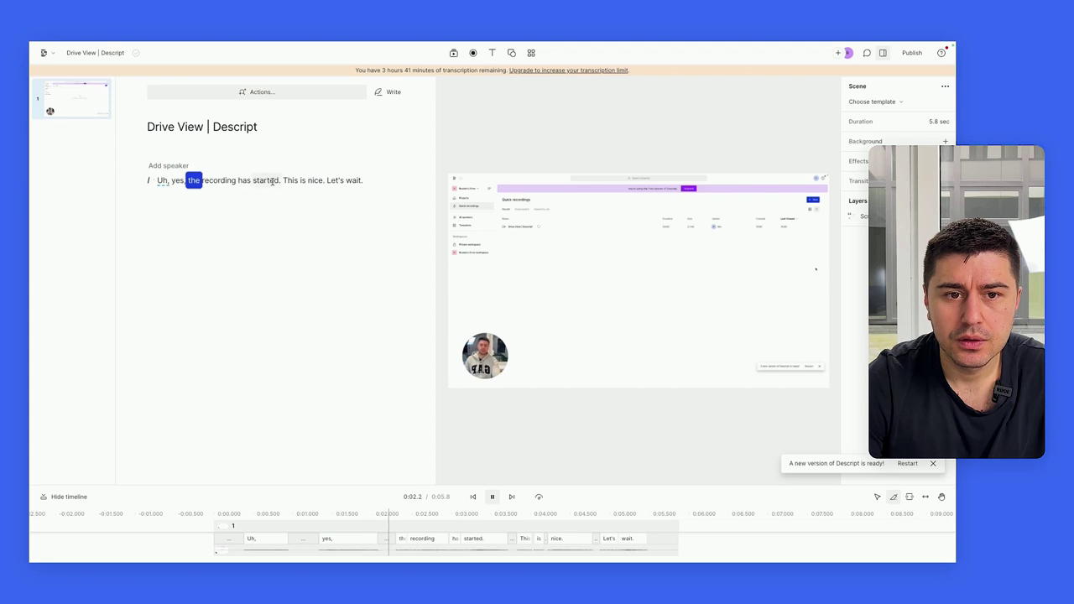
{"action": "left_click", "coordinate": [222, 181]}
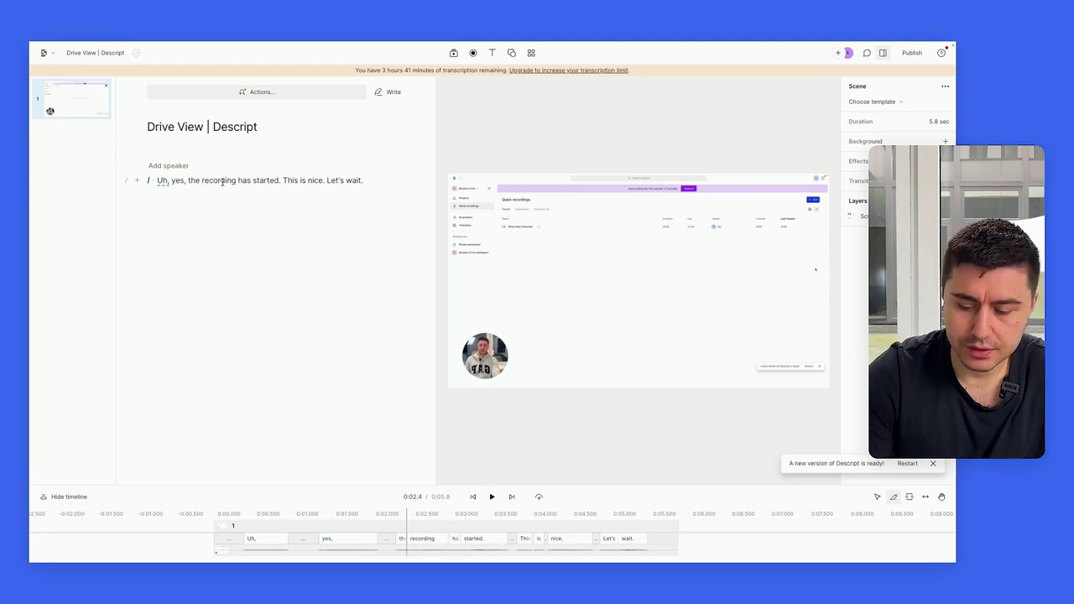
Step: Delete 'recording' from the transcript and replay the shortened 0:05.3 clip
{"action": "double_click", "coordinate": [223, 181]}
{"action": "key", "text": "BackSpace"}
{"action": "key", "text": "space"}
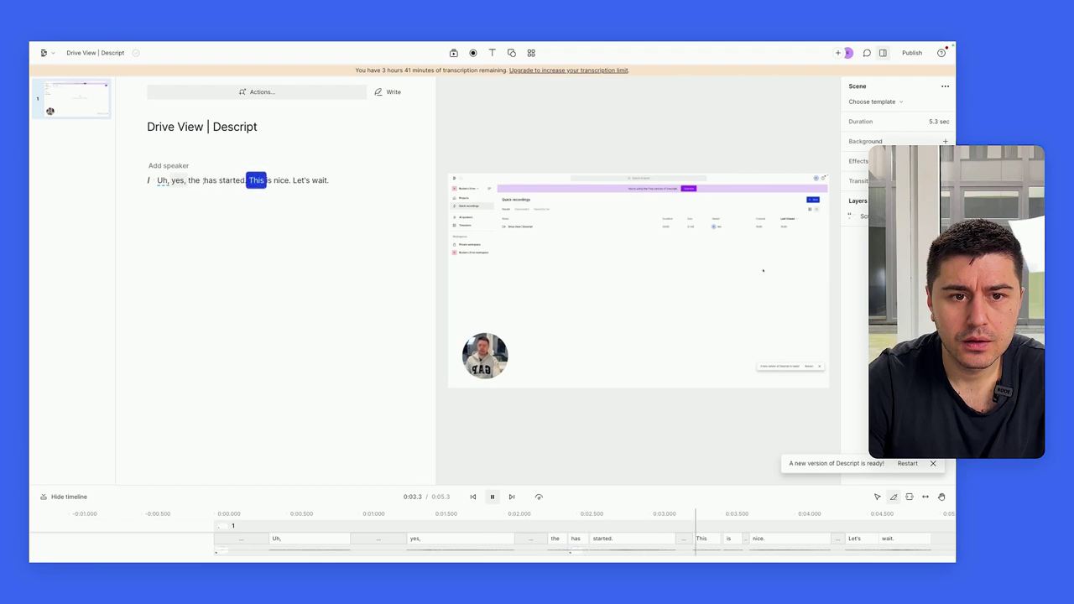
{"action": "key", "text": "space"}
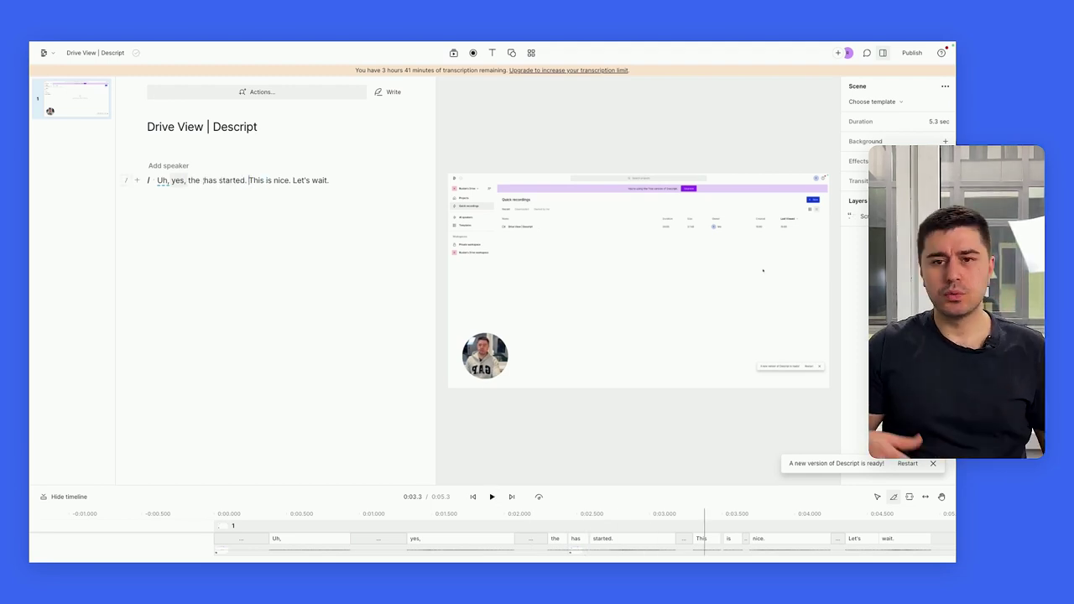